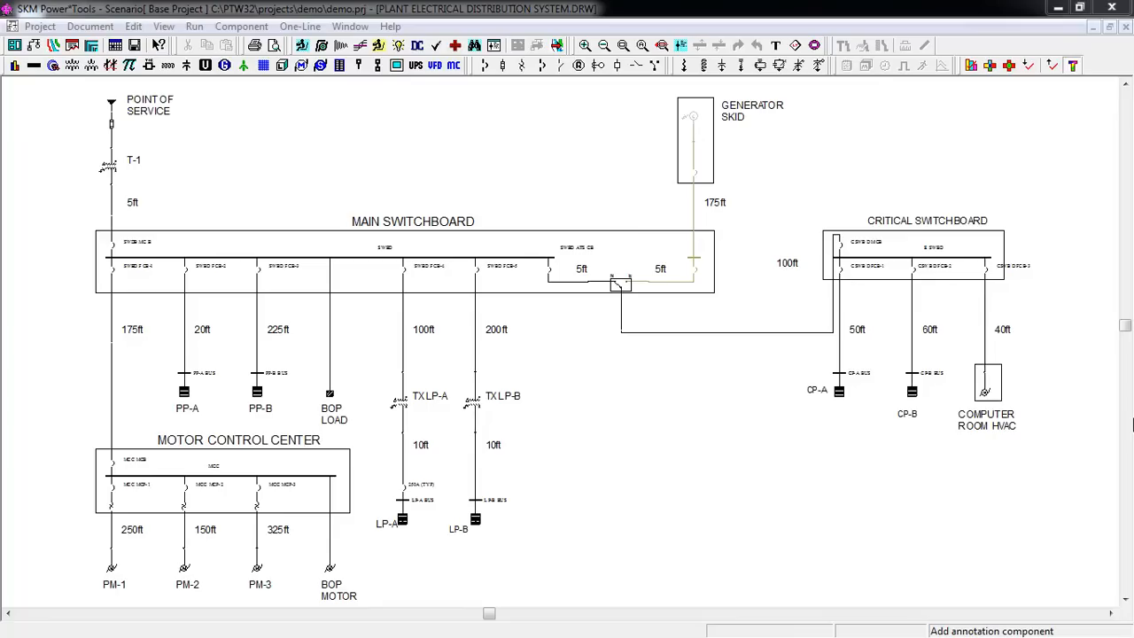
# Review the standard, fault current and report options for the arc flash study and run the Arc Flash Evaluation.
pyautogui.click(195, 27)
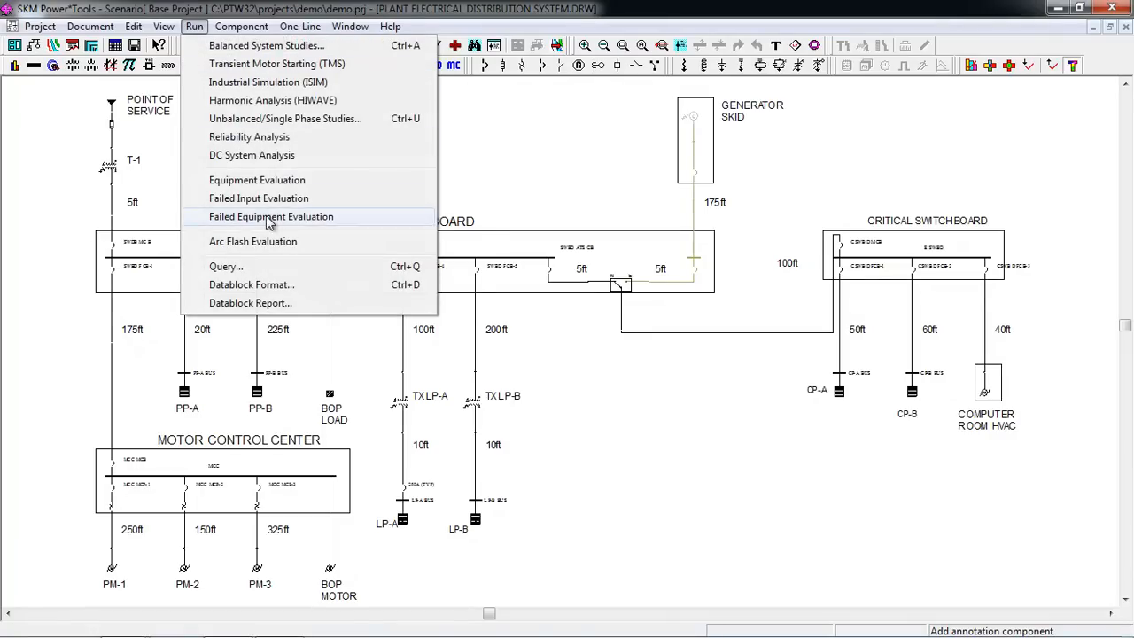
pyautogui.click(331, 245)
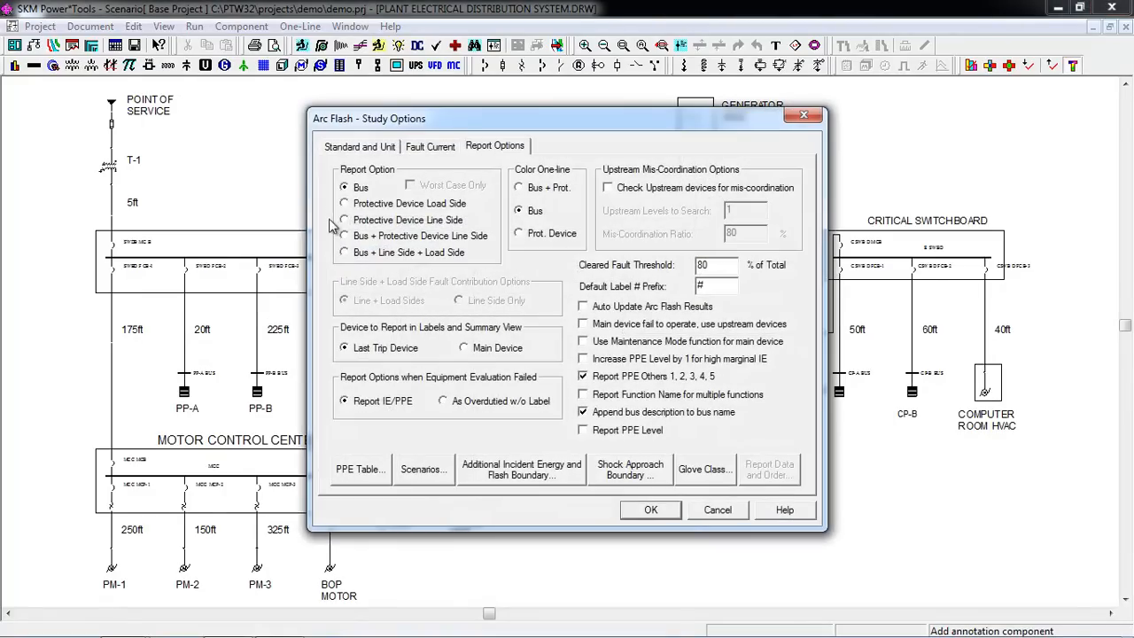
pyautogui.click(357, 149)
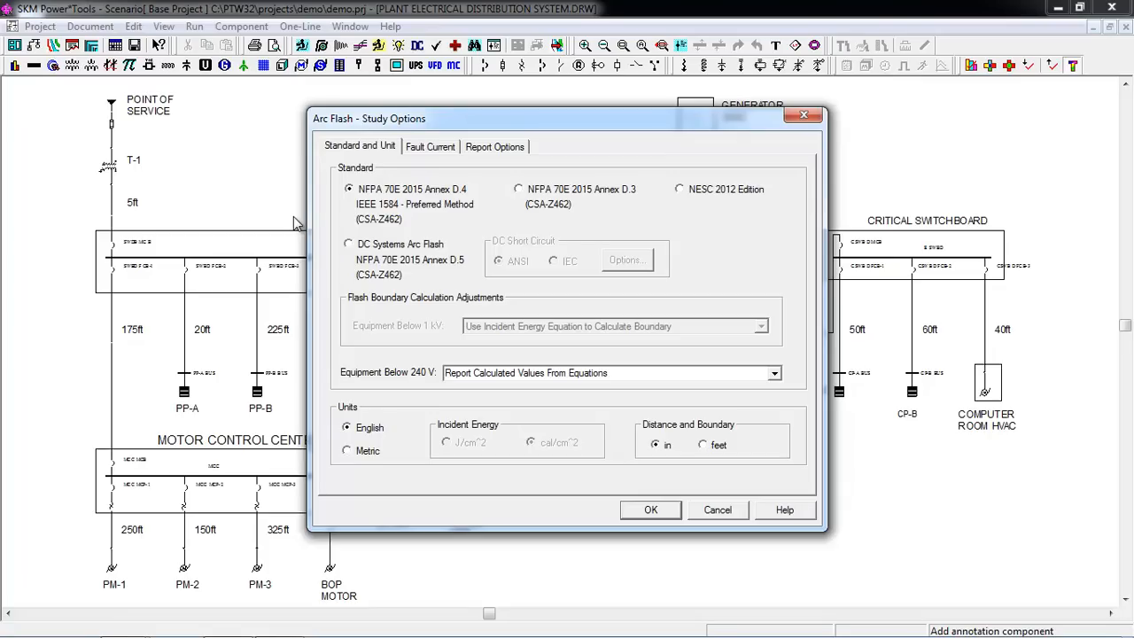
pyautogui.click(419, 156)
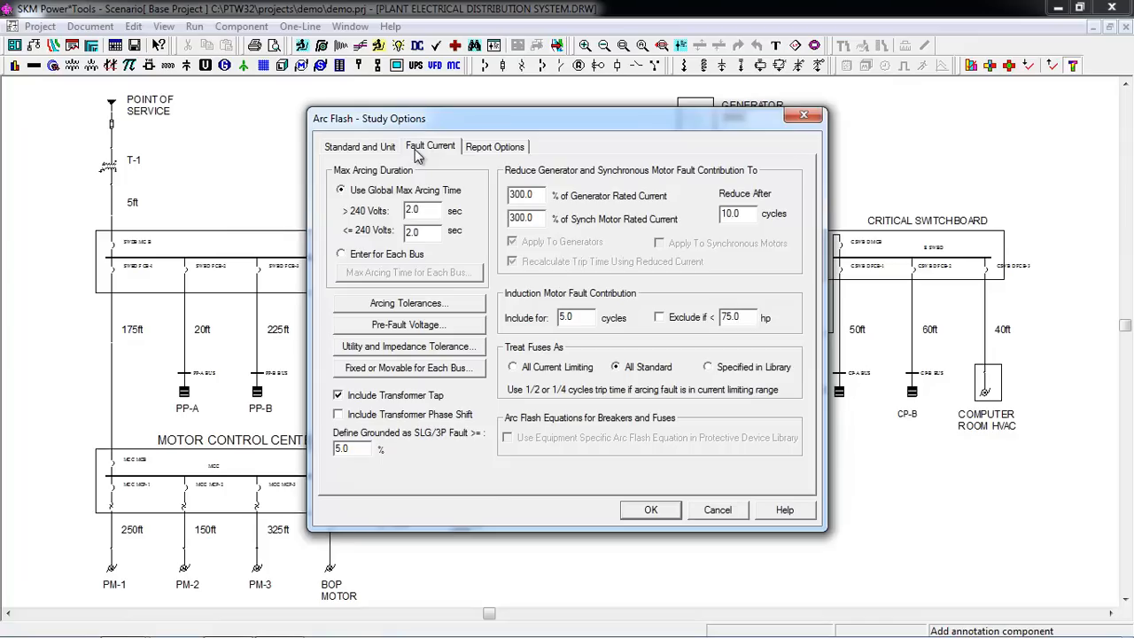
pyautogui.click(496, 149)
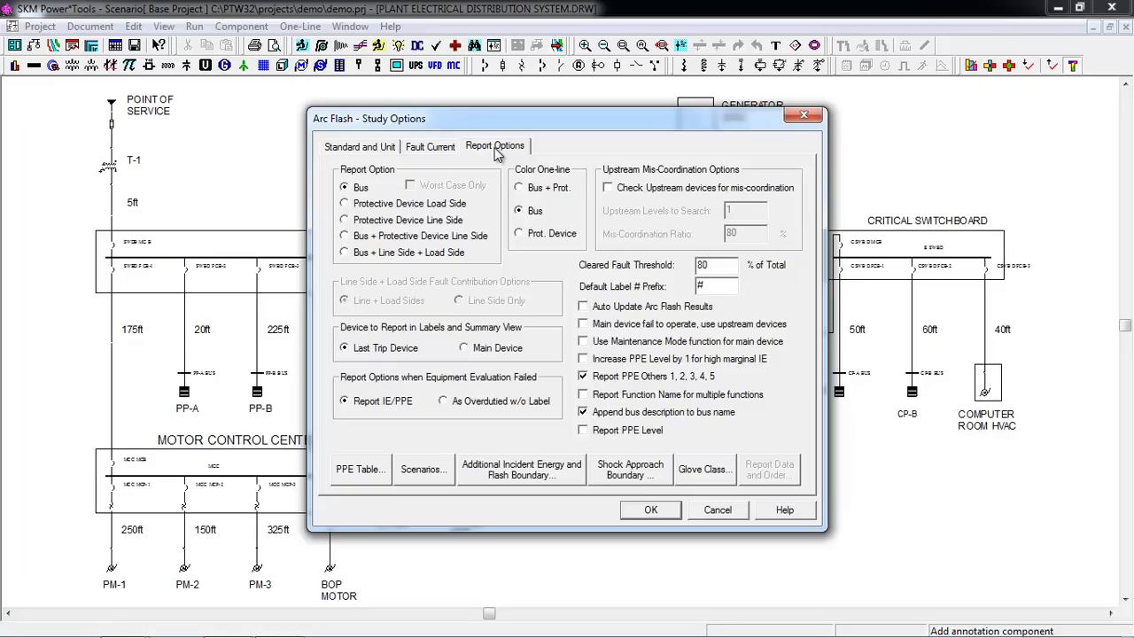
pyautogui.click(645, 512)
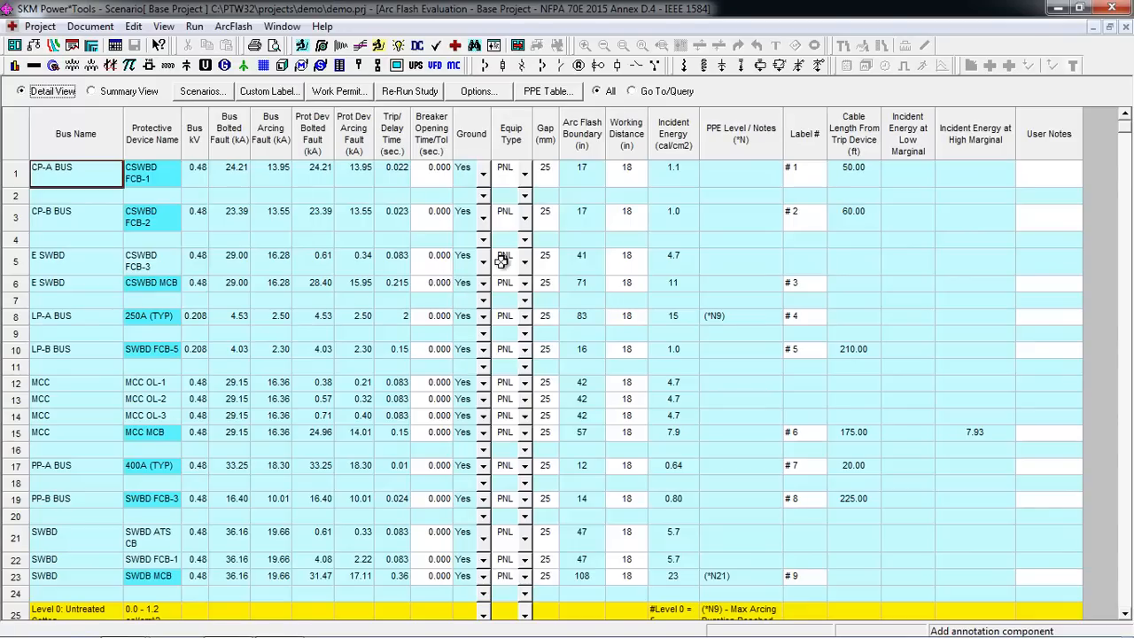
# Show the arc flash results in Summary View and examine the incident energies, especially for the E SWBD, LP-A BUS and SWBD rows.
pyautogui.click(688, 145)
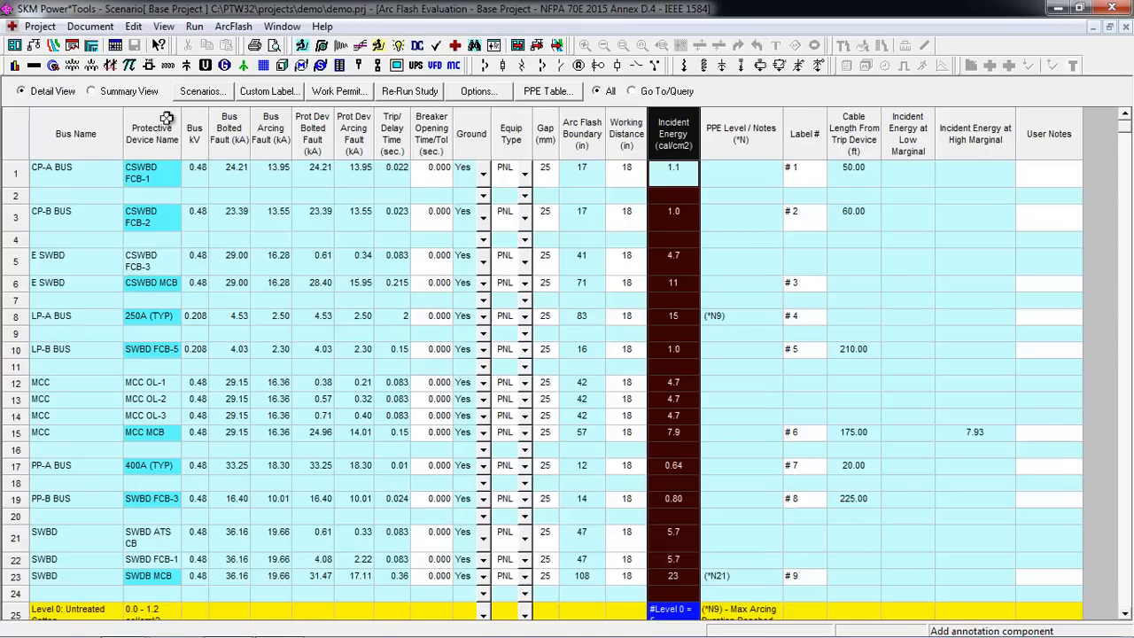
pyautogui.click(140, 91)
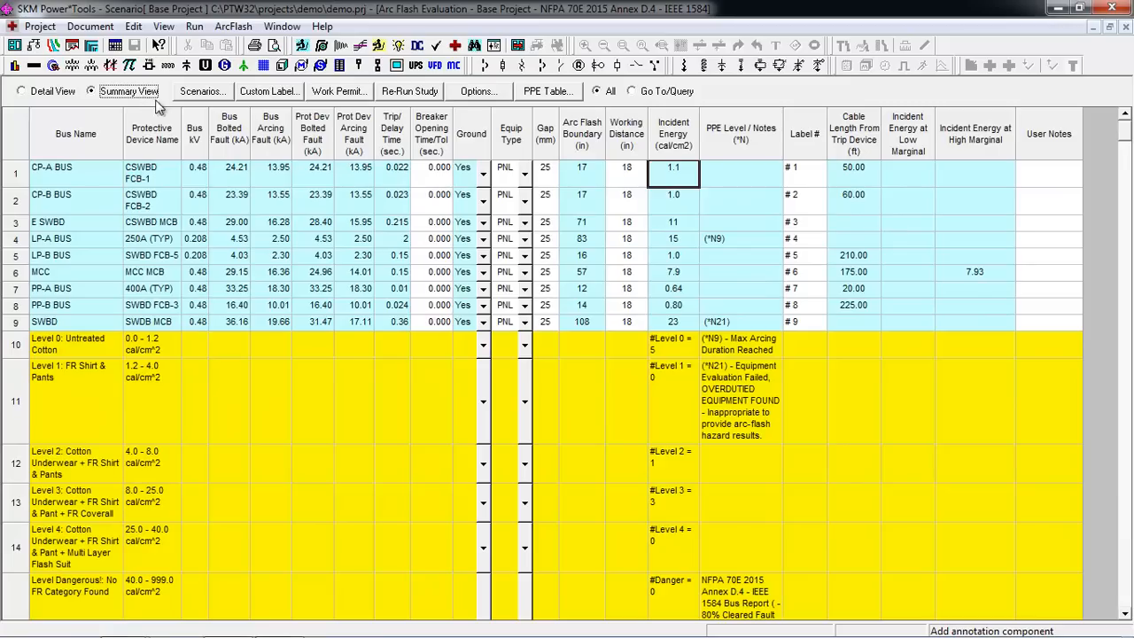
pyautogui.click(676, 141)
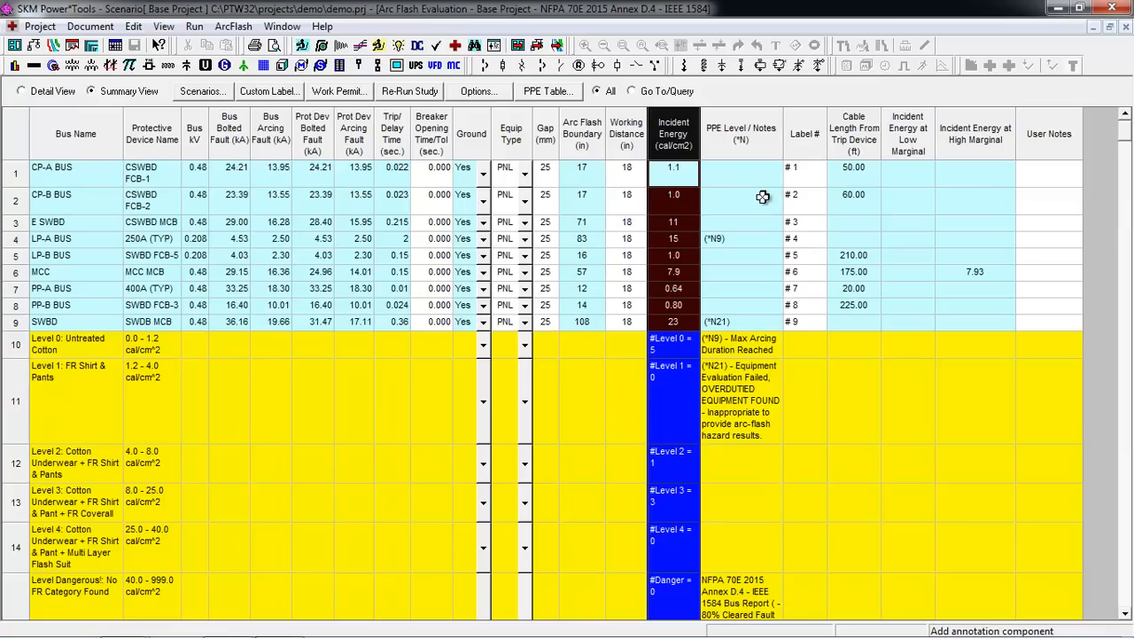
pyautogui.click(763, 197)
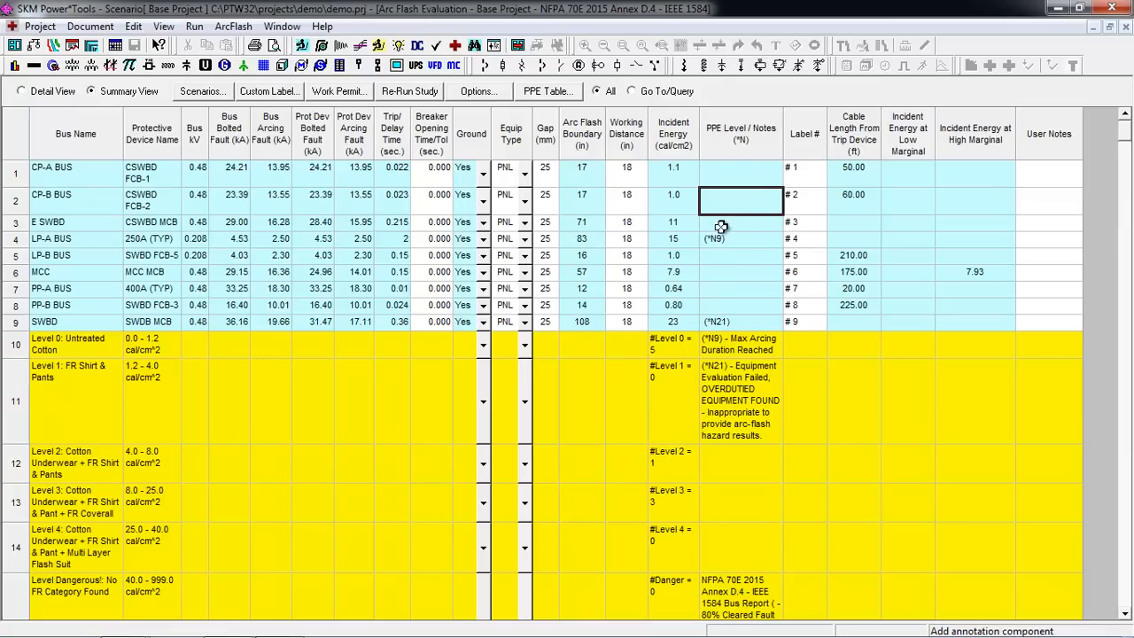
pyautogui.click(15, 225)
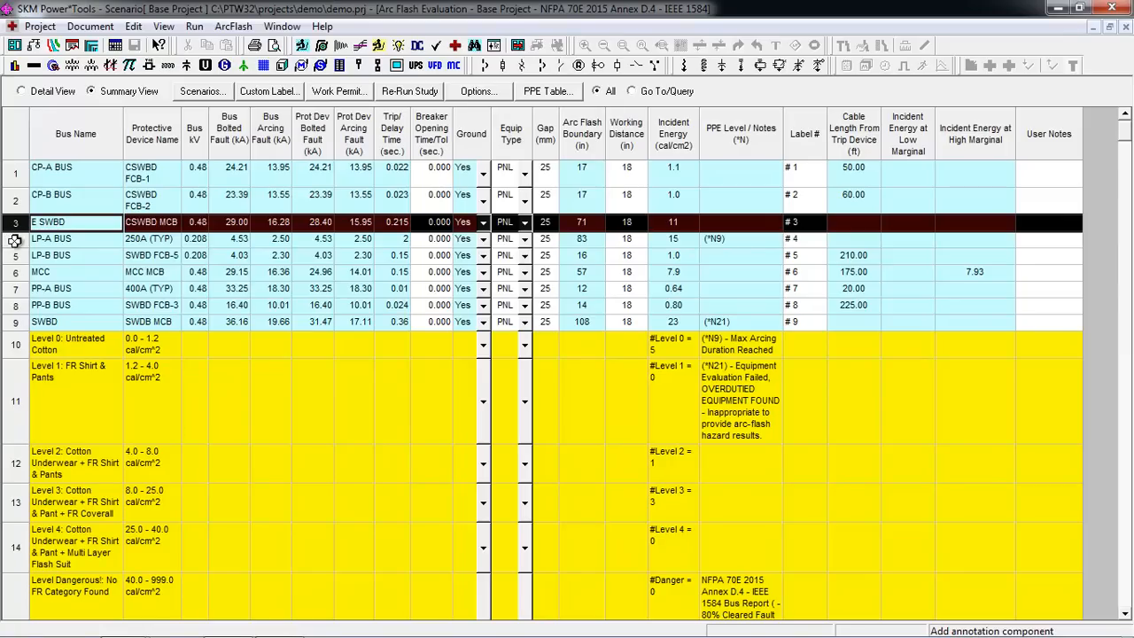
pyautogui.click(15, 240)
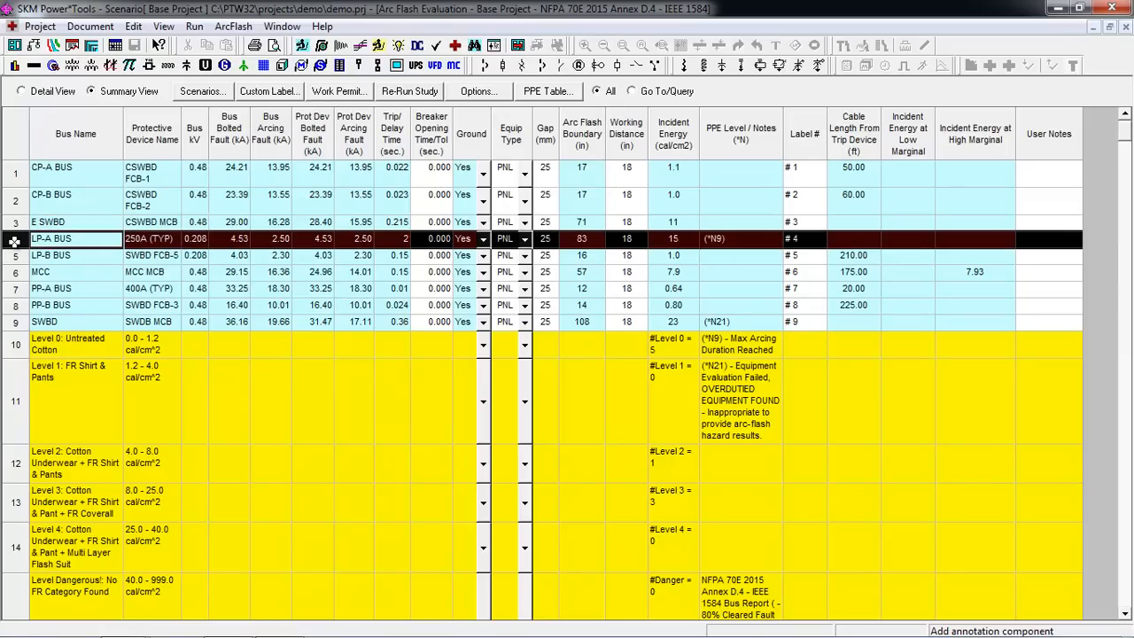
pyautogui.click(15, 321)
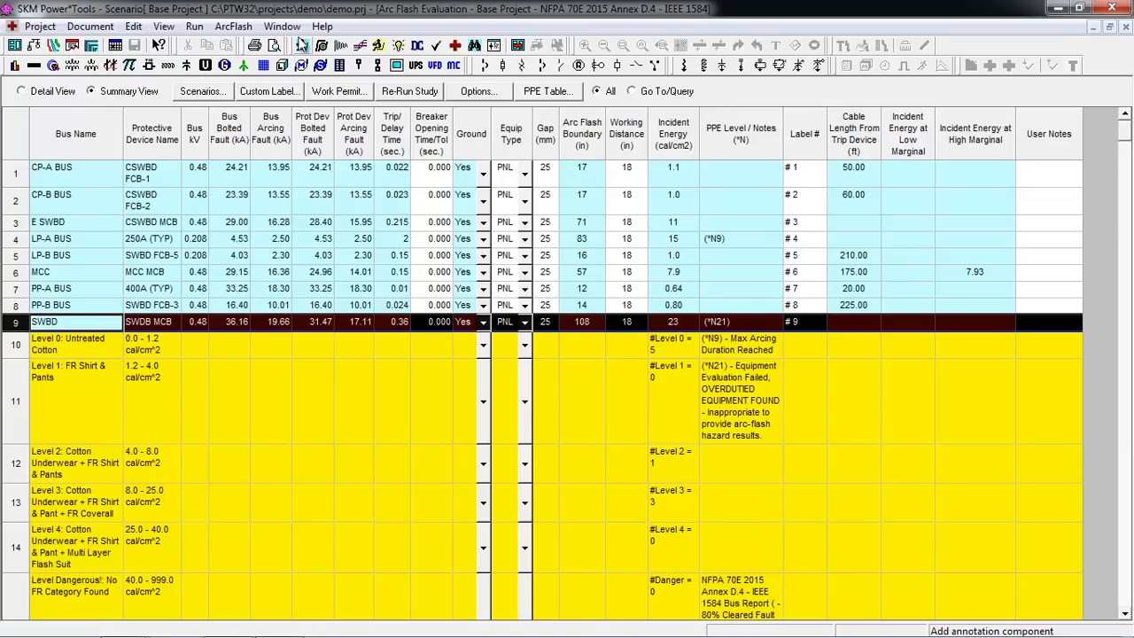
# Return to the PLANT ELECTRICAL DISTRIBUTION SYSTEM one-line and run the *ArcFlash Incident Energy query for buses at or above 8 cal/cm^2.
pyautogui.click(284, 26)
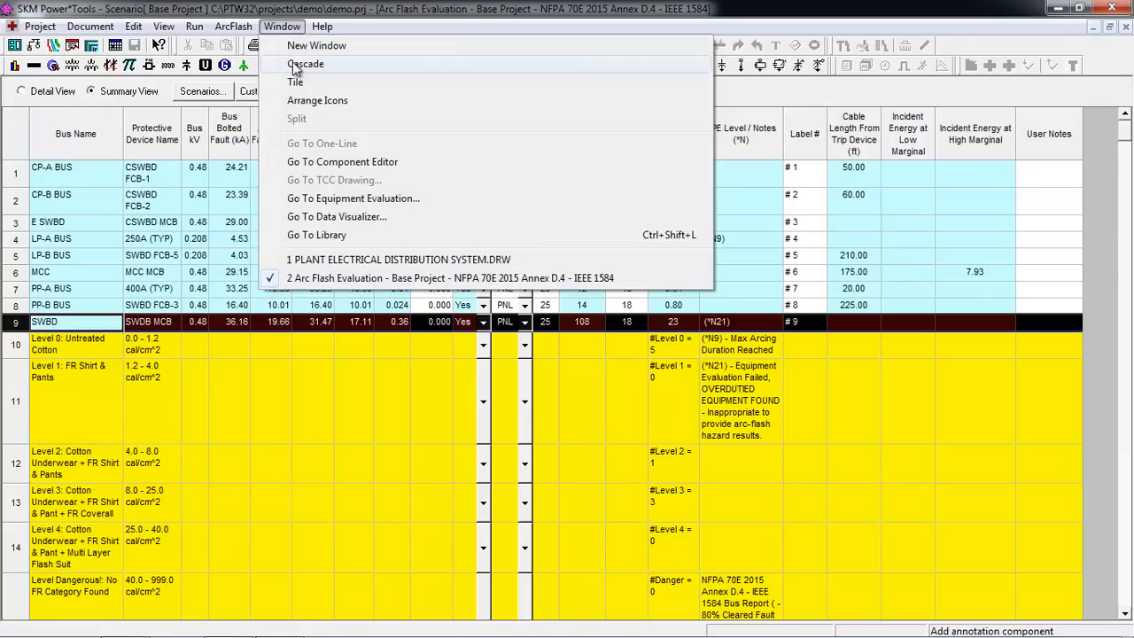
pyautogui.click(346, 260)
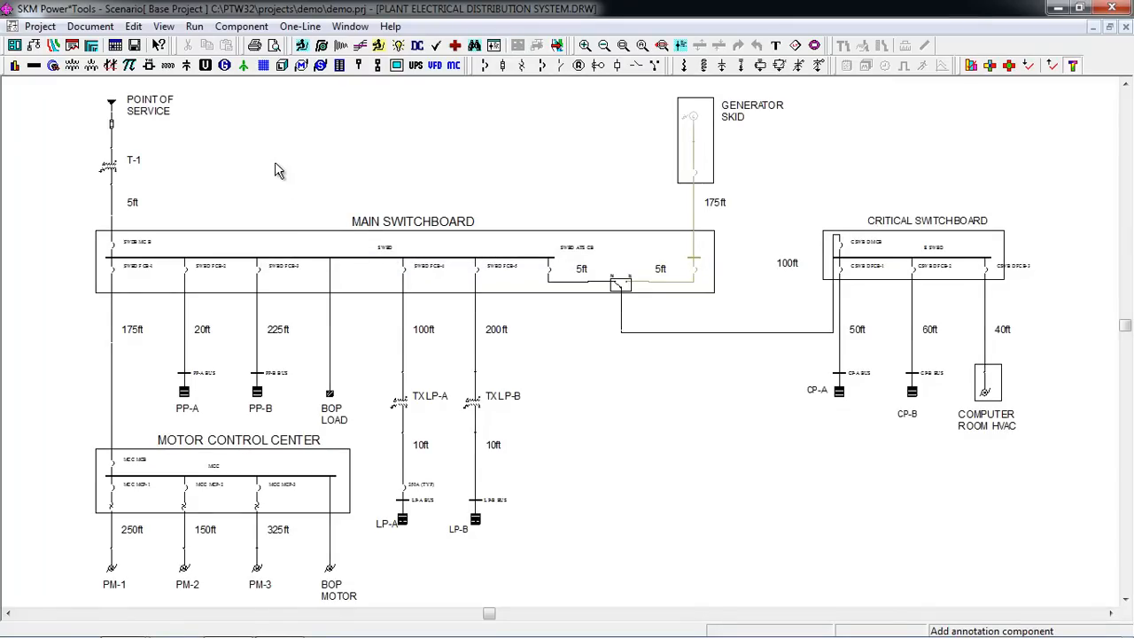
pyautogui.click(195, 26)
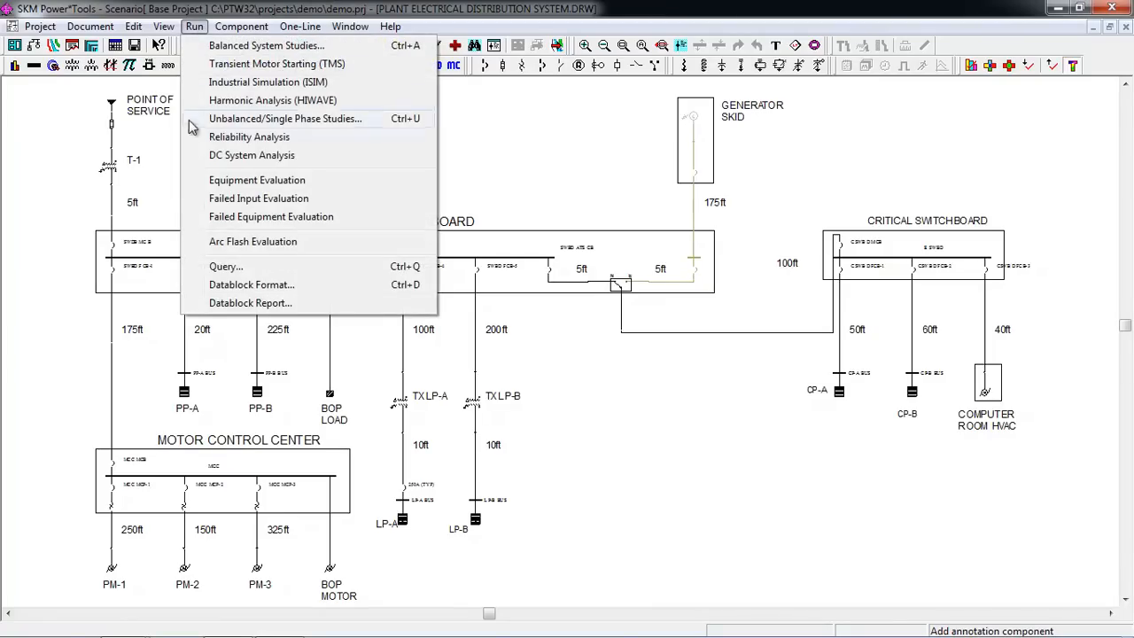
pyautogui.click(265, 268)
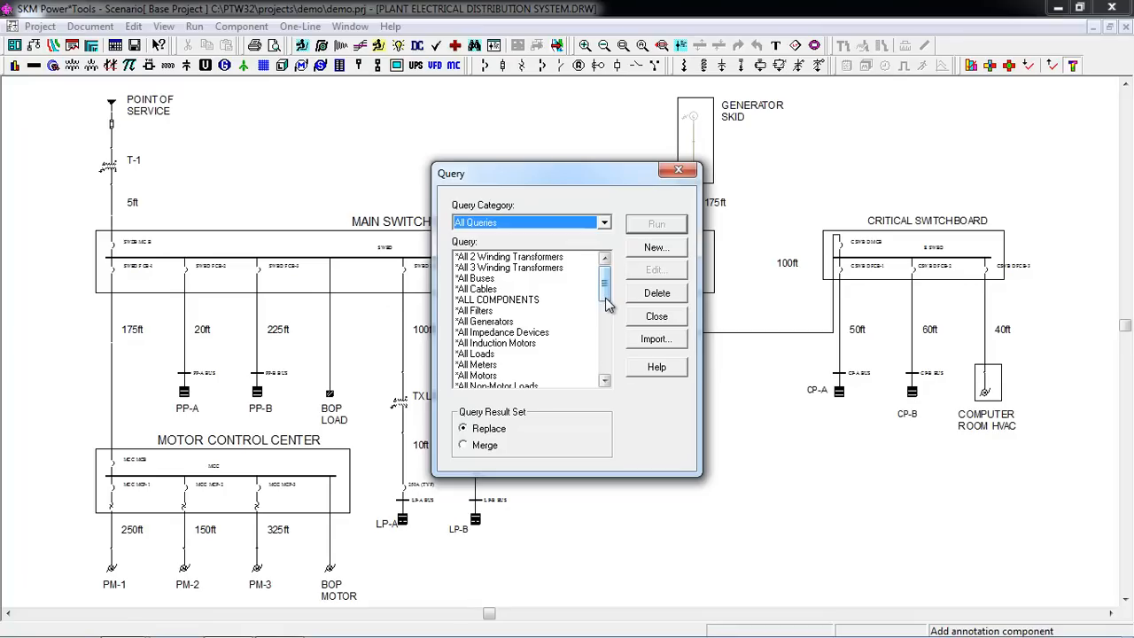
pyautogui.moveTo(606, 301); pyautogui.dragTo(609, 337)
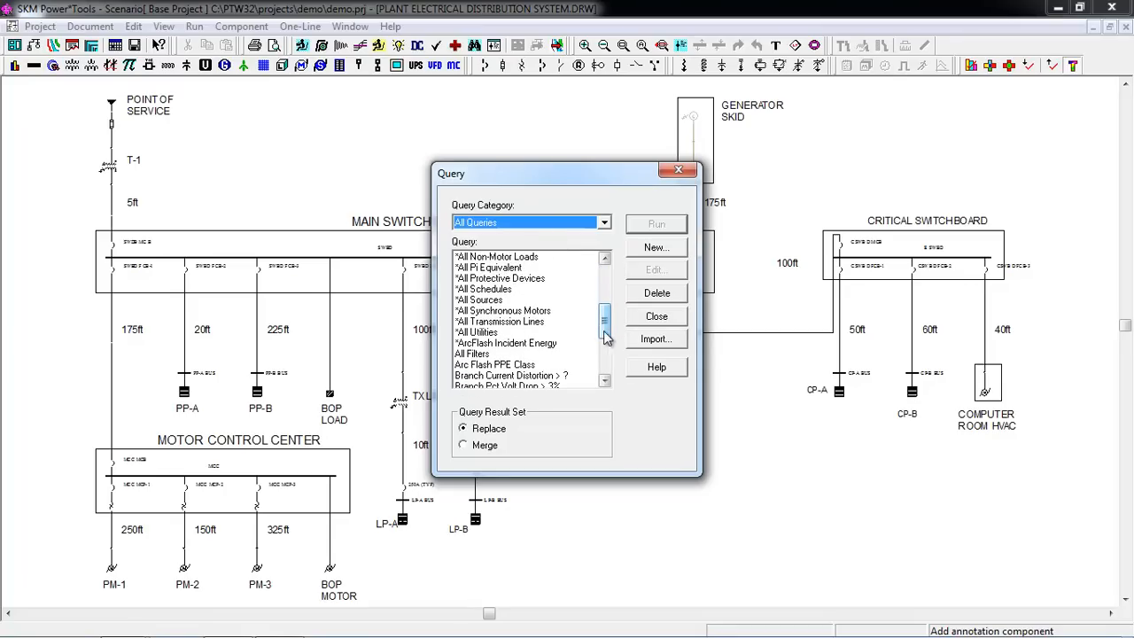
pyautogui.click(562, 343)
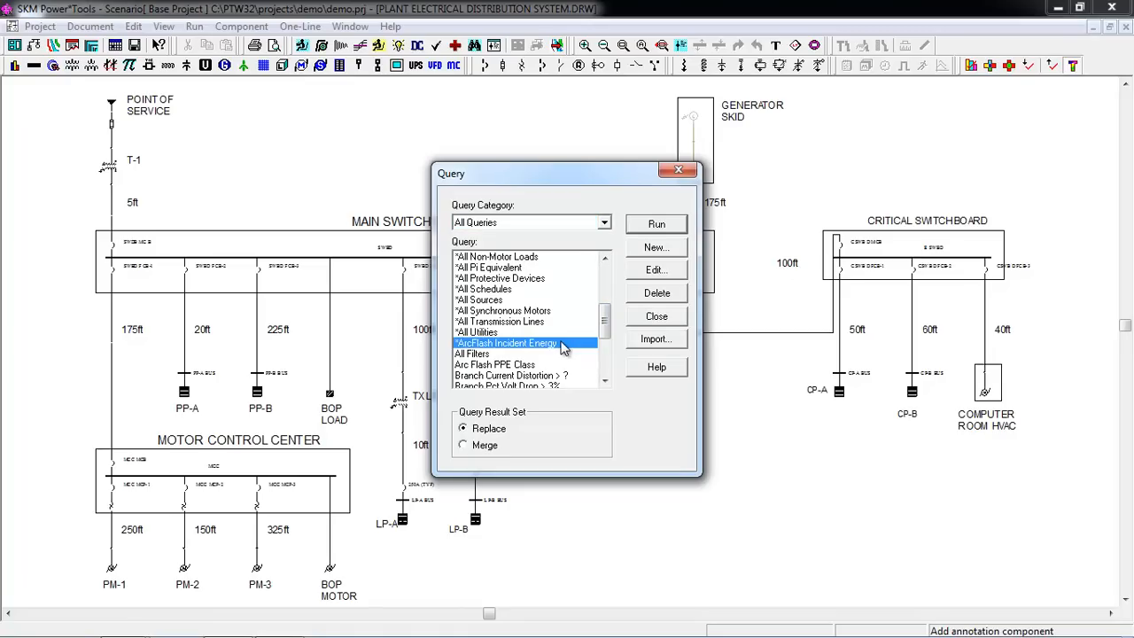
pyautogui.click(658, 225)
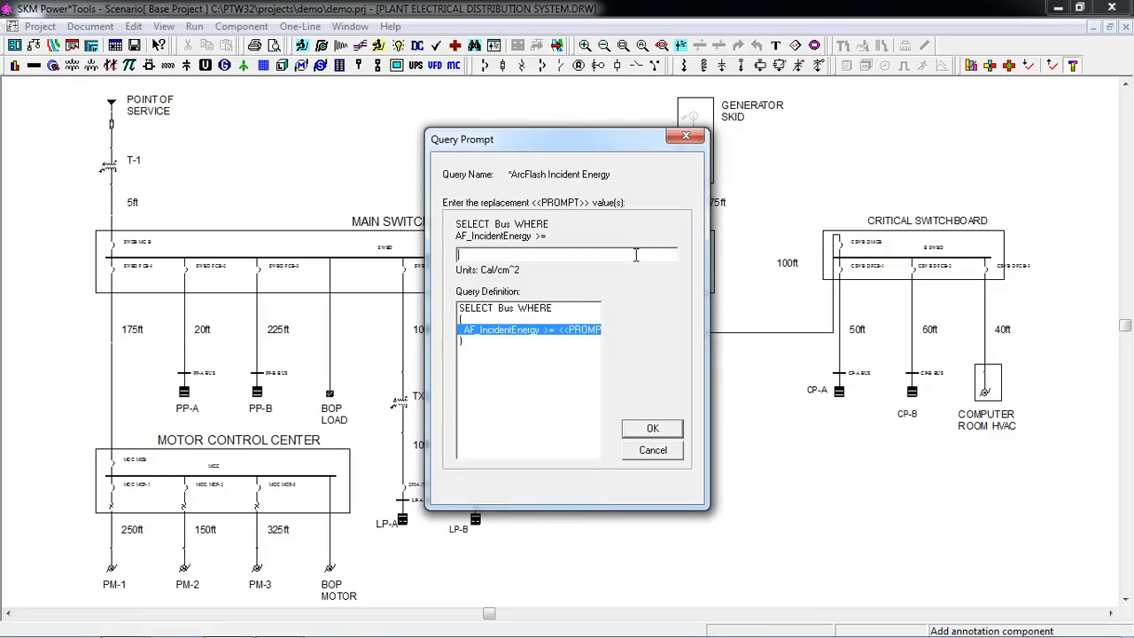
pyautogui.write('8')
pyautogui.click(666, 430)
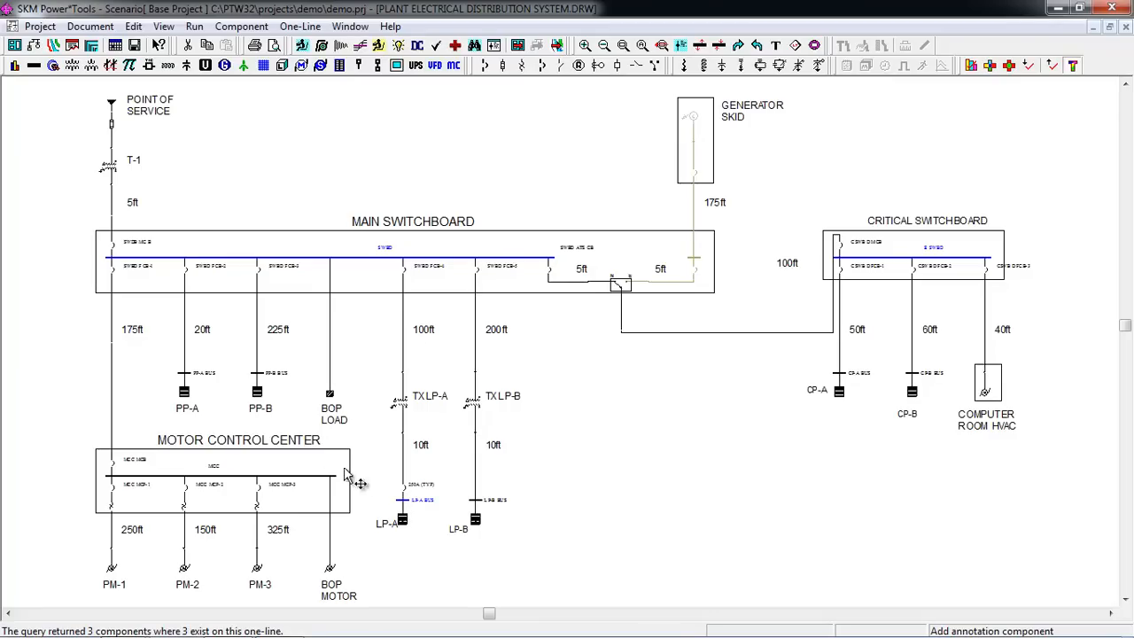
# Clone the Base Project scenario in the Scenario Manager, saving the changes to the one-line drawing.
pyautogui.click(40, 25)
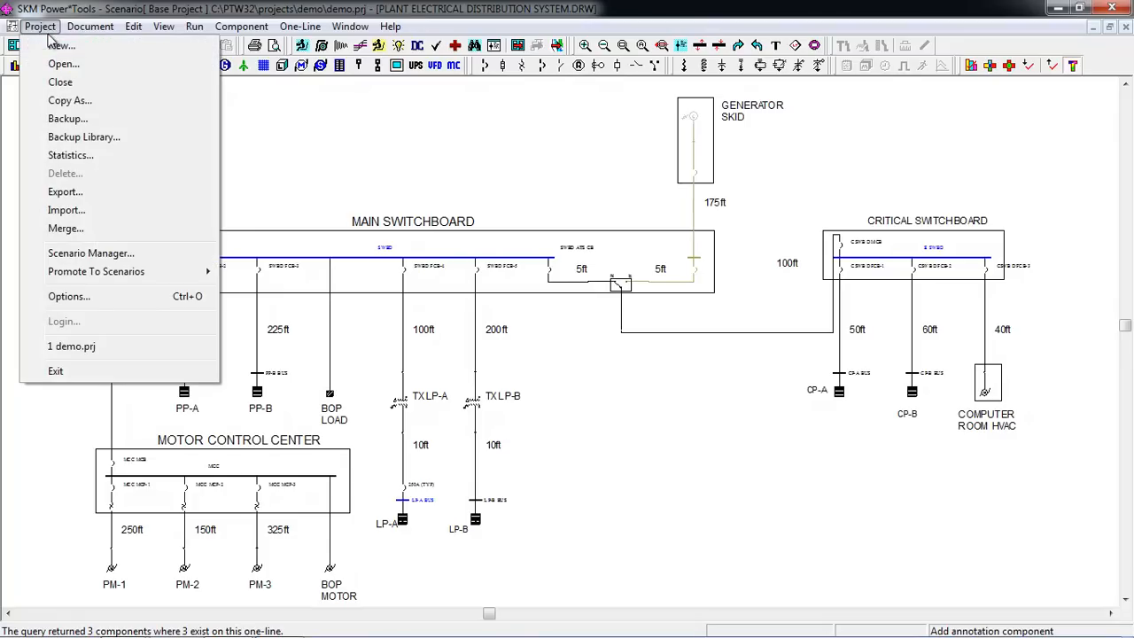
pyautogui.click(180, 258)
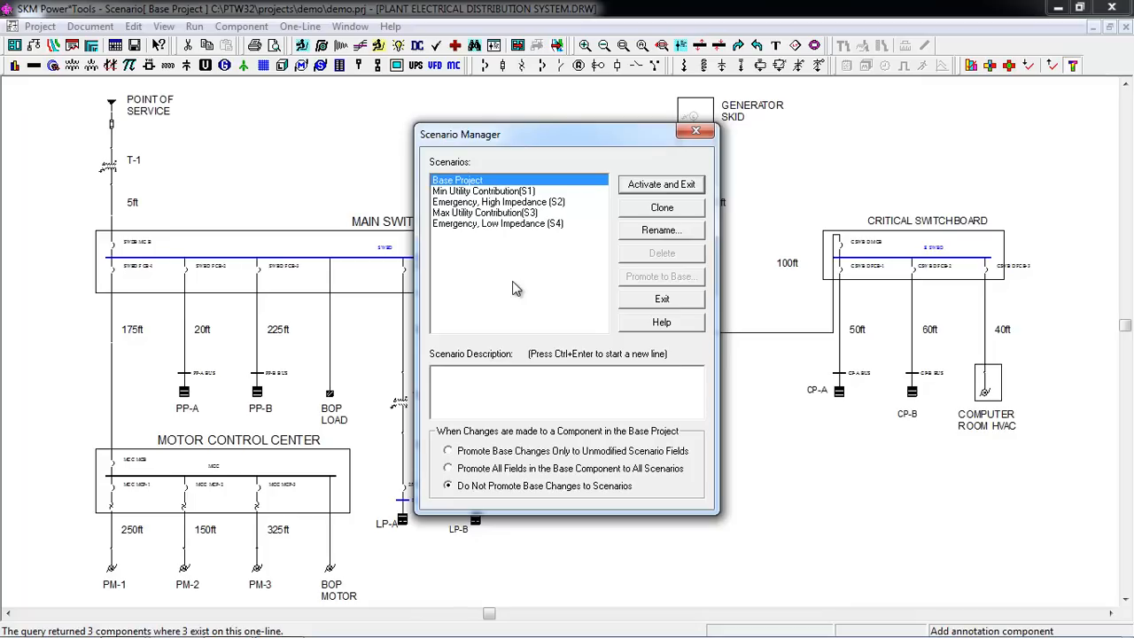
pyautogui.click(656, 211)
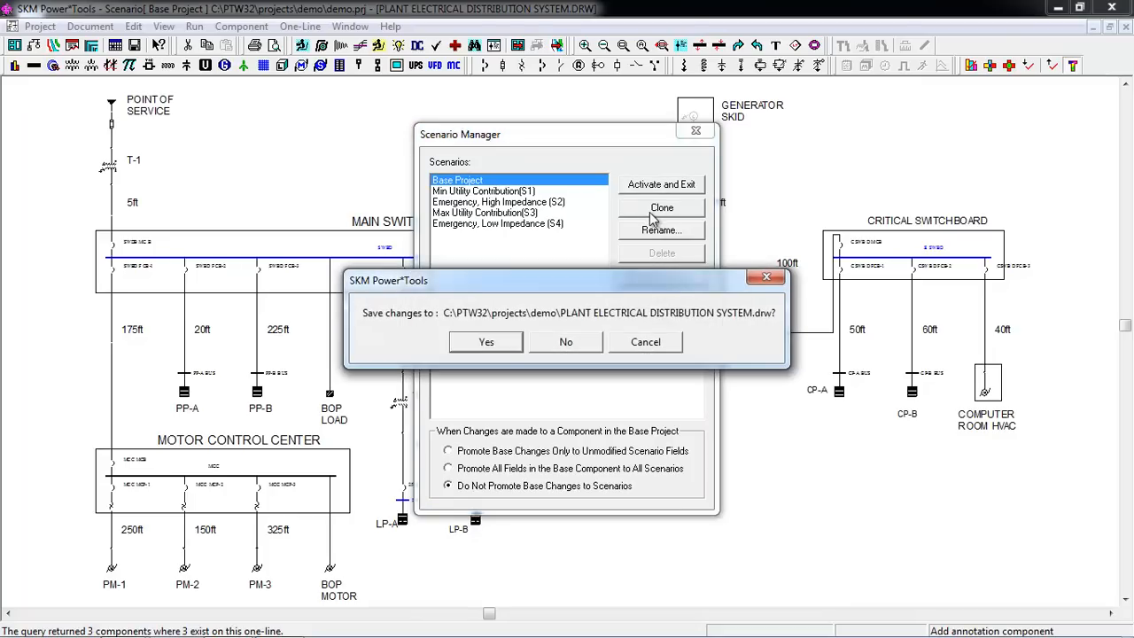
pyautogui.click(484, 343)
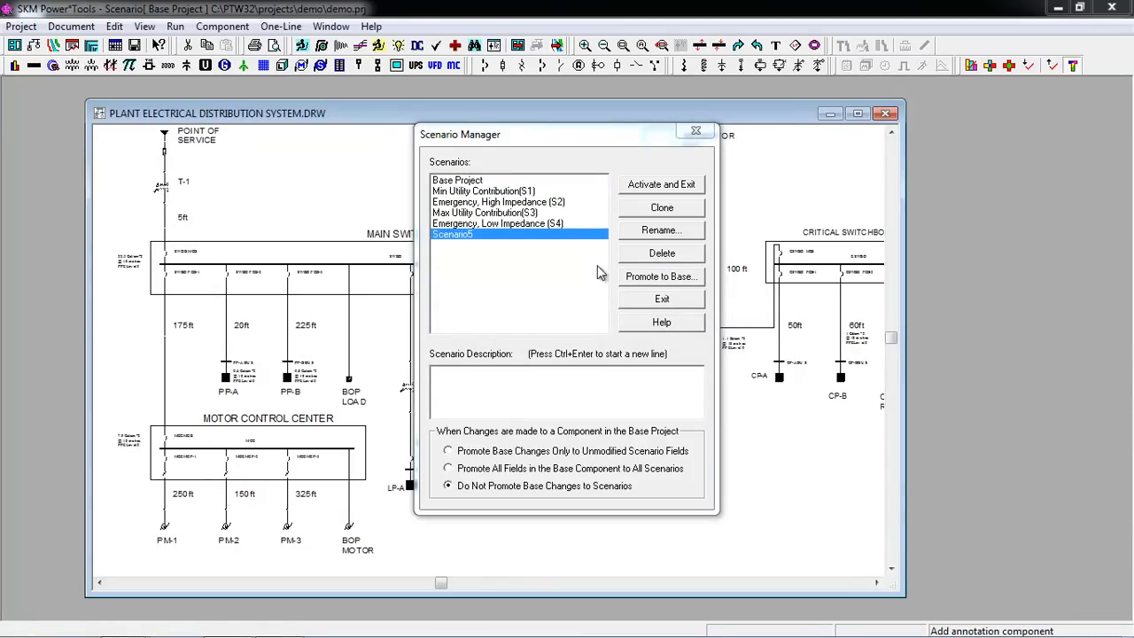
# Rename the cloned scenario as Proposed PD Modifications.
pyautogui.click(660, 230)
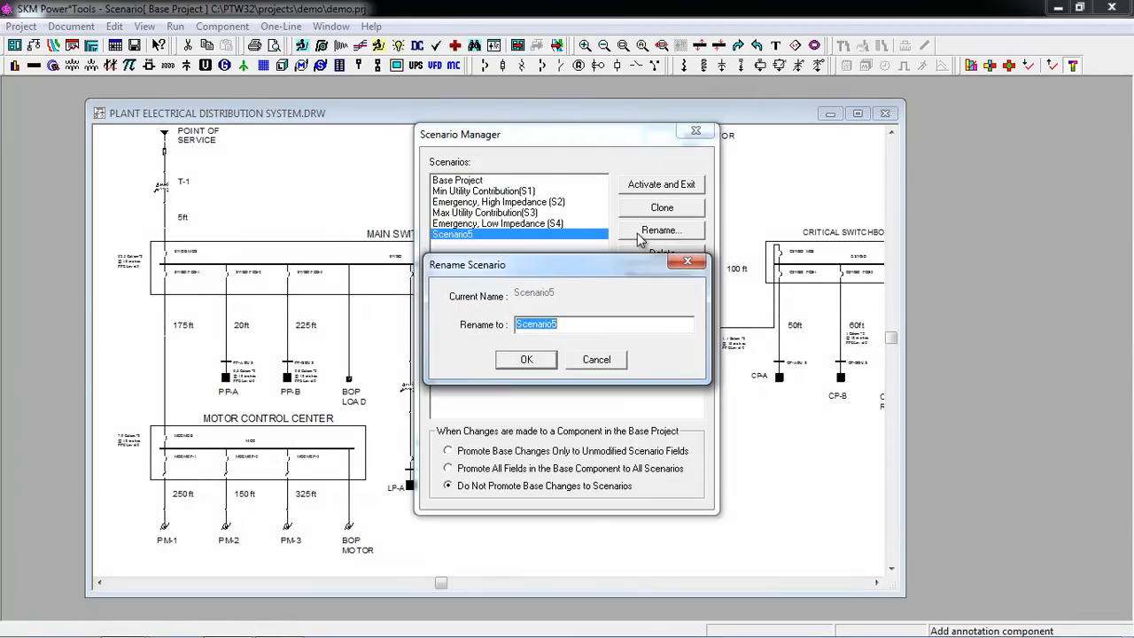
pyautogui.write('Proposed PD Modifica')
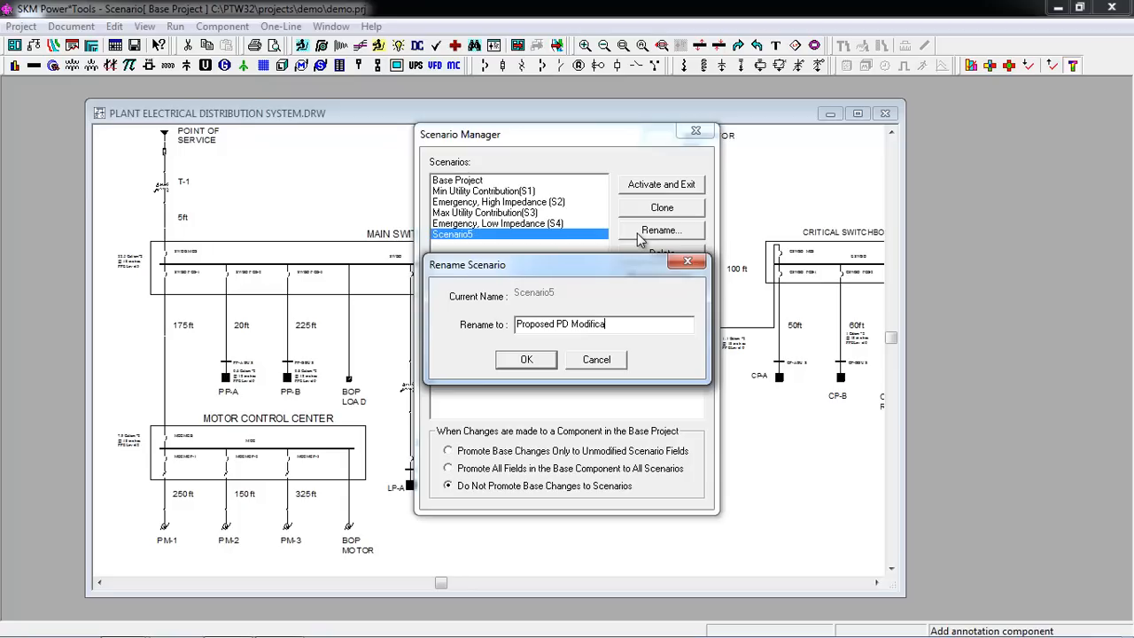
pyautogui.write('tions')
pyautogui.click(532, 363)
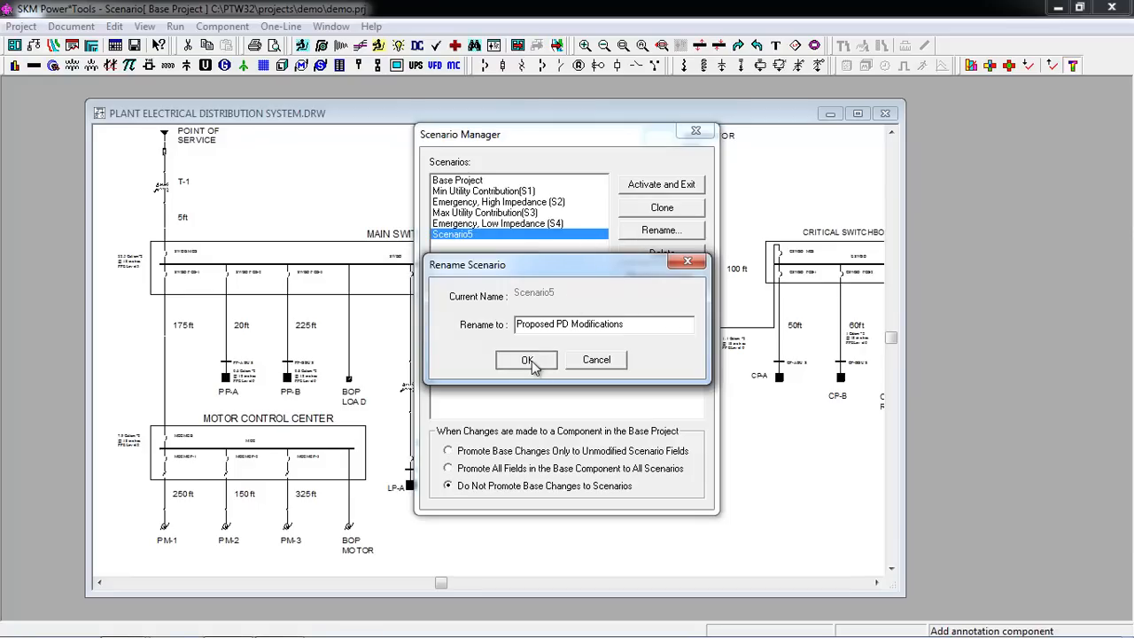
# Activate the Proposed PD Modifications scenario and open its PLANT ELECTRICAL DISTRIBUTION SYSTEM.drw one-line in a maximized window.
pyautogui.click(530, 235)
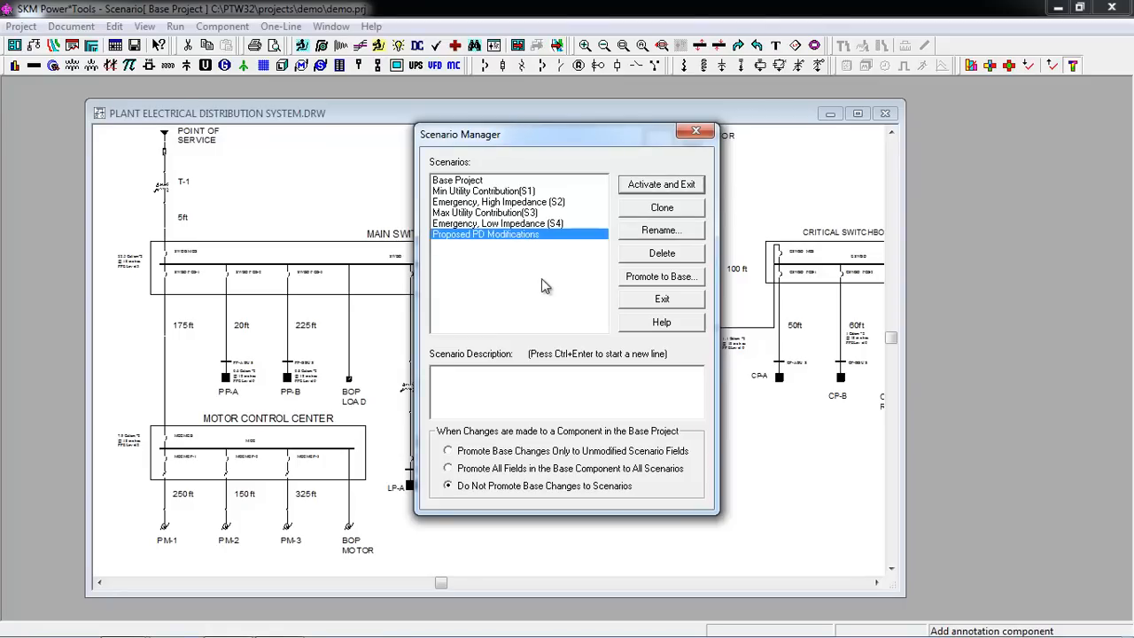
pyautogui.click(640, 186)
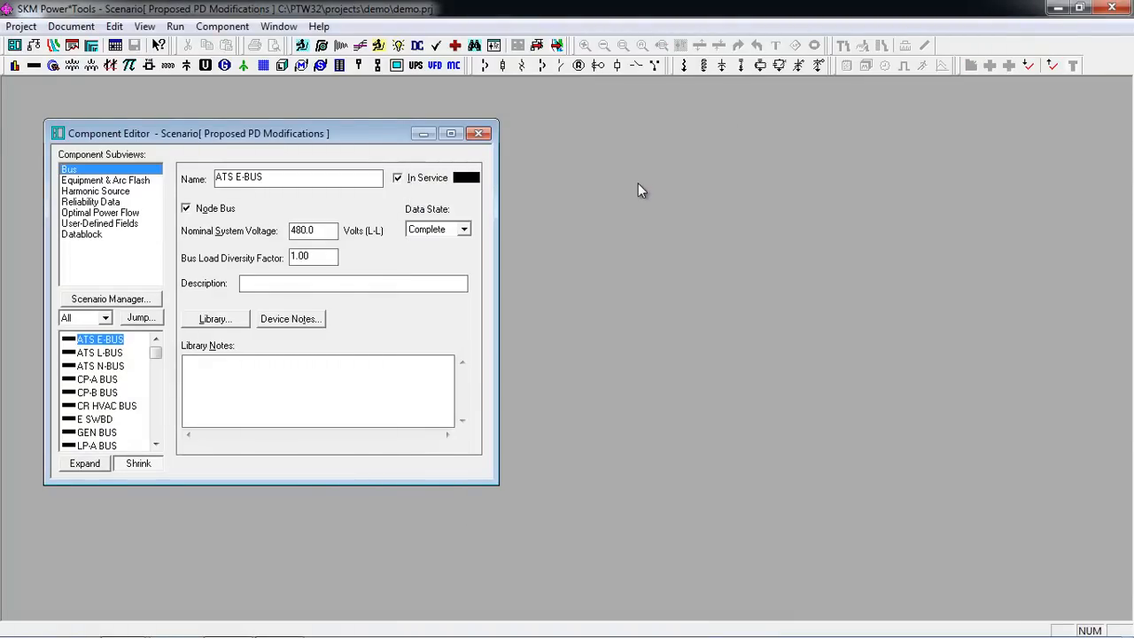
pyautogui.click(93, 26)
pyautogui.click(87, 67)
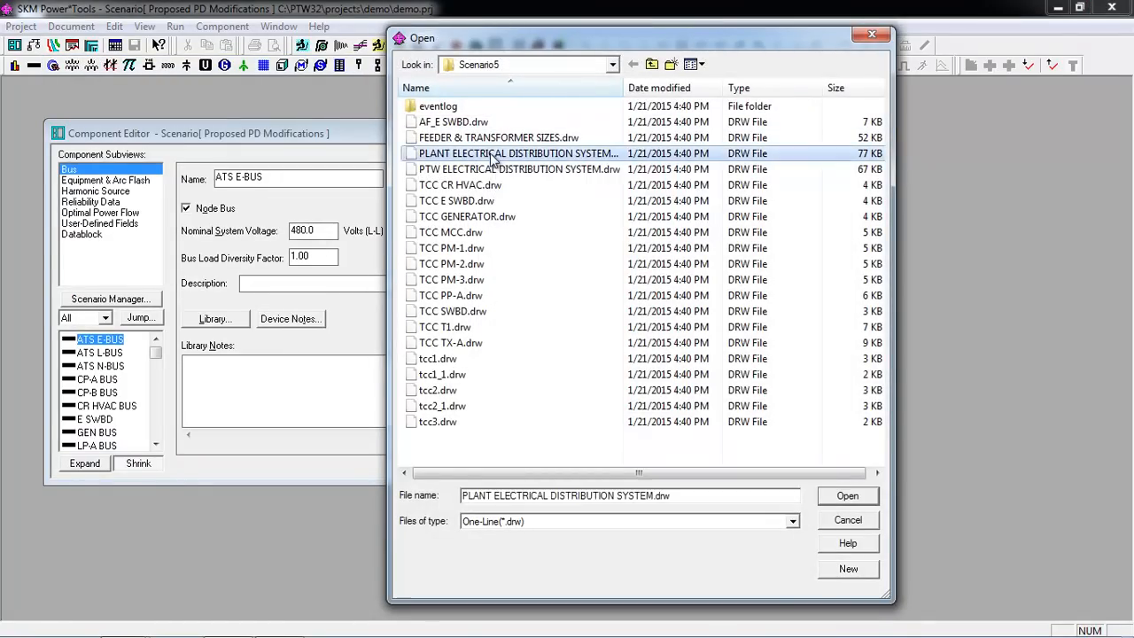
pyautogui.doubleClick(493, 154)
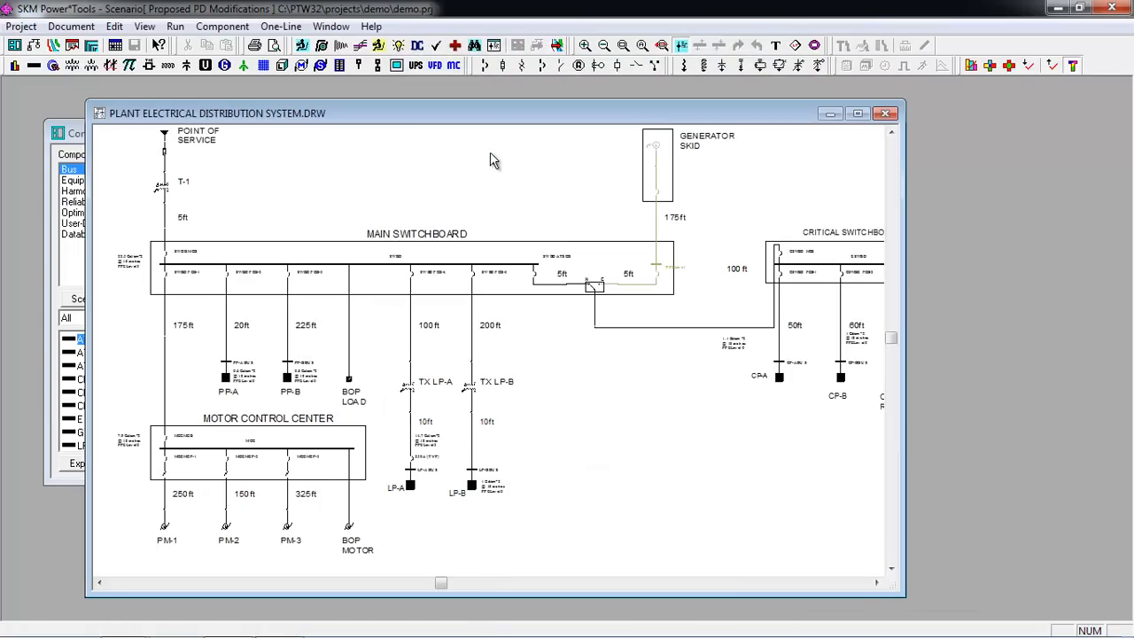
pyautogui.click(857, 114)
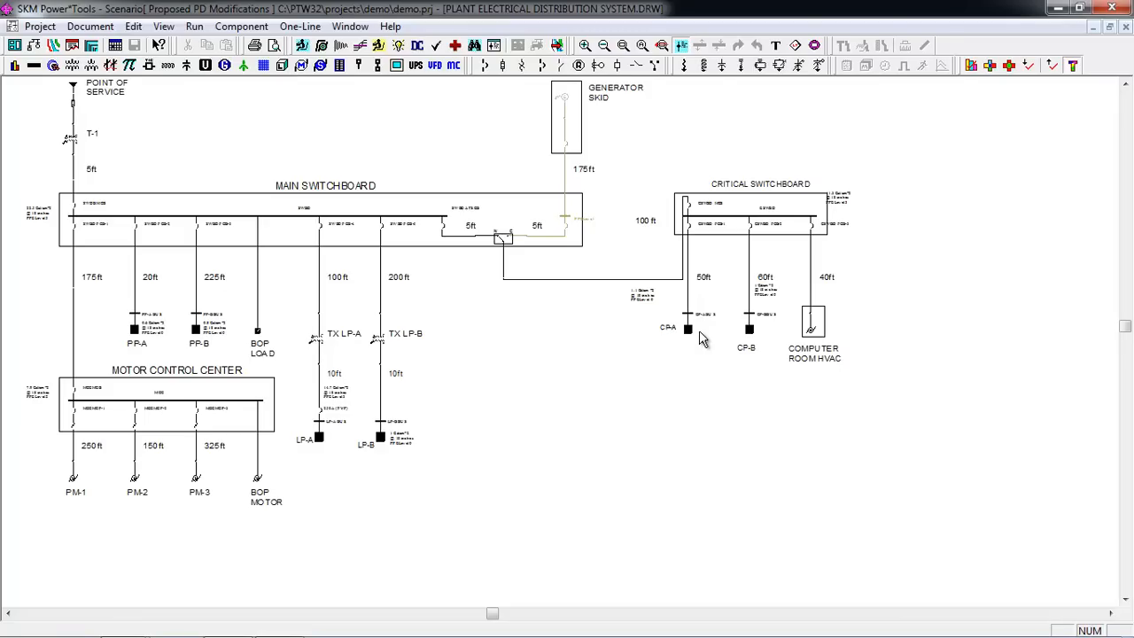
# Run the *ArcFlash Incident Energy query to select the one-line buses at or above 8 cal/cm^2.
pyautogui.click(195, 26)
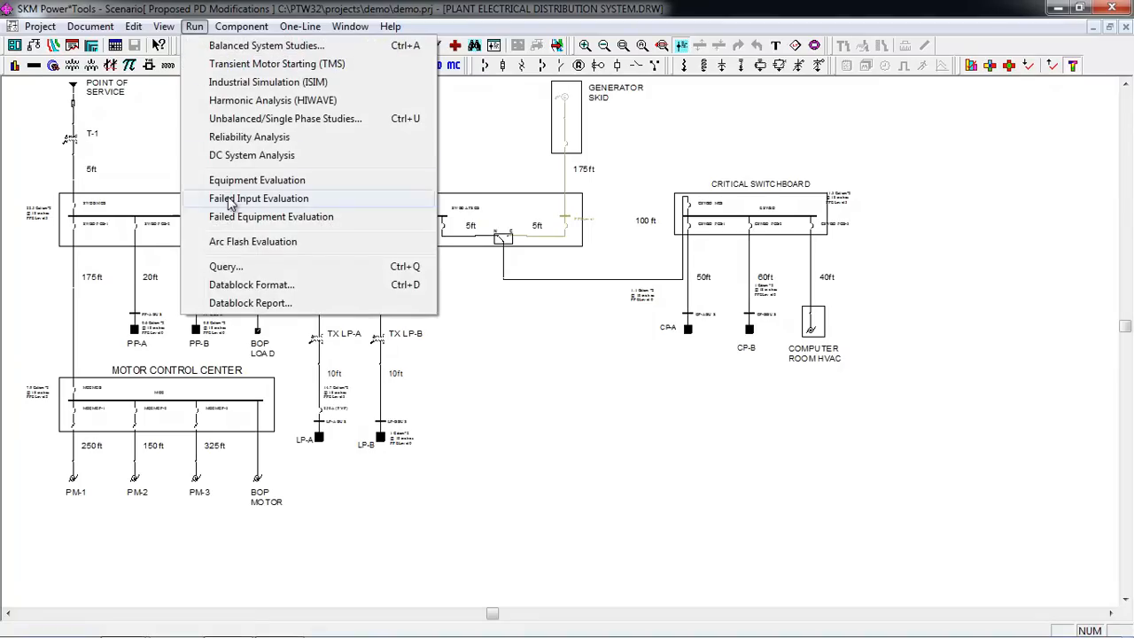
pyautogui.click(379, 267)
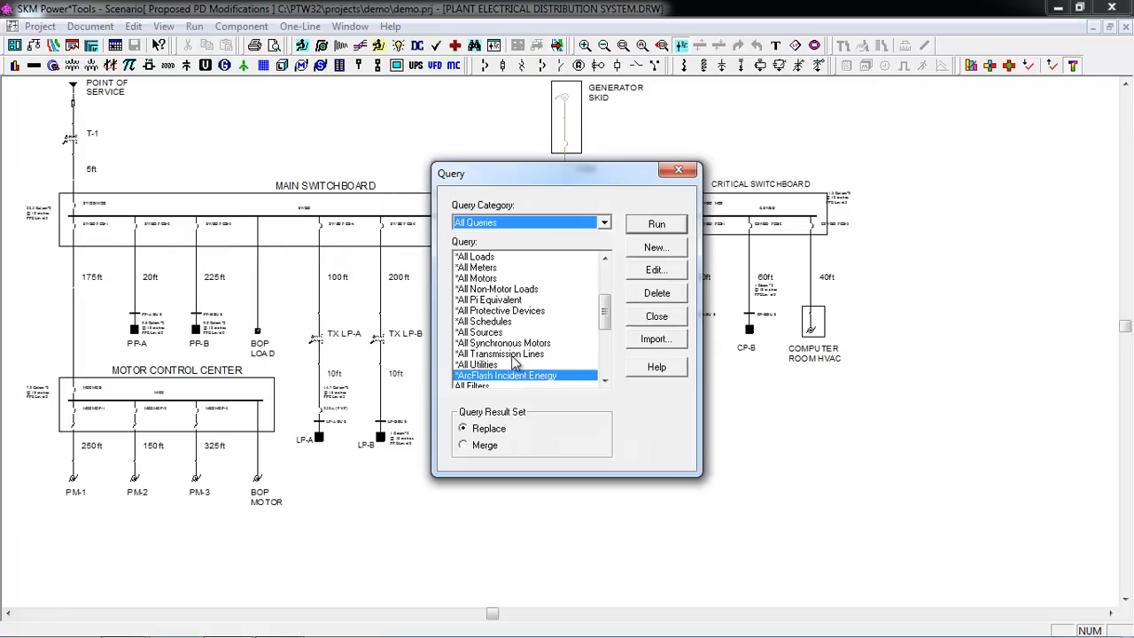
pyautogui.click(648, 222)
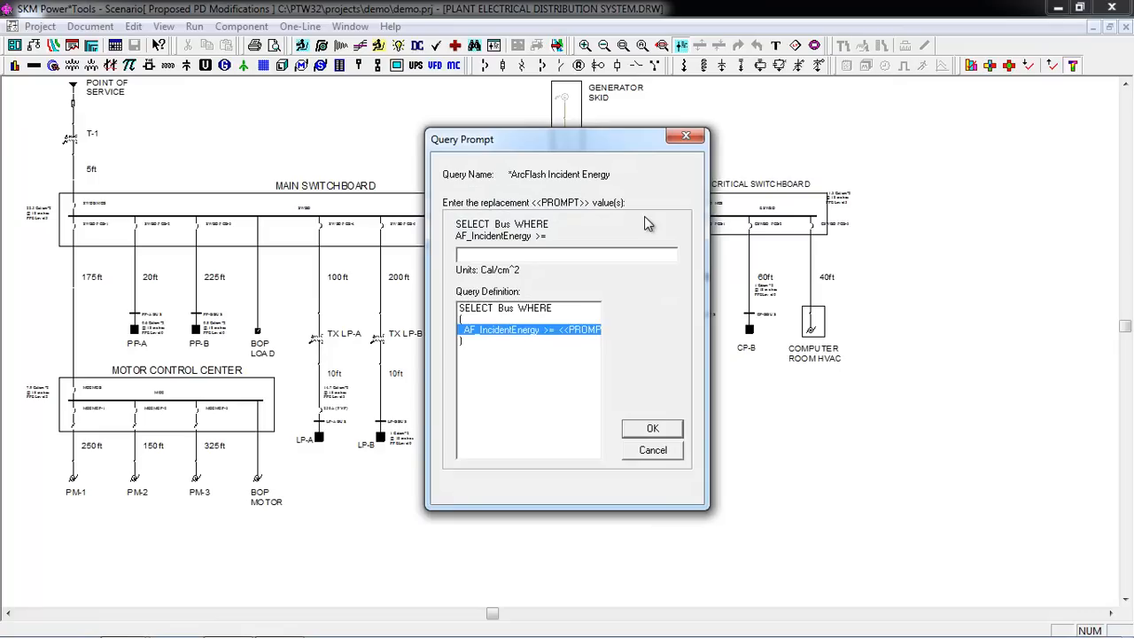
pyautogui.write('8')
pyautogui.click(651, 430)
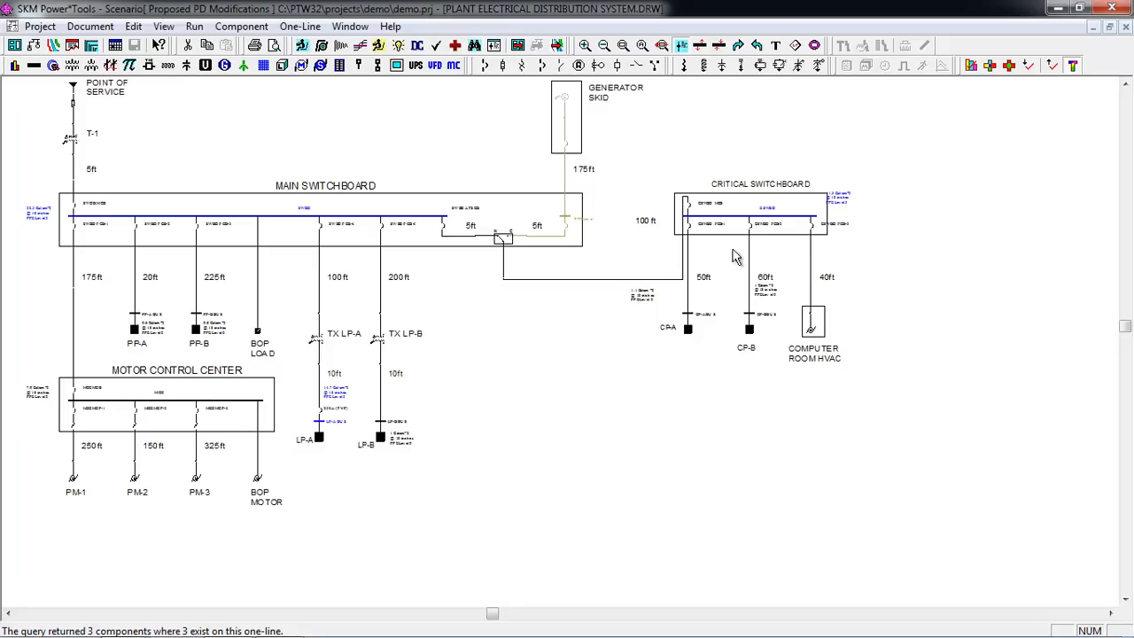
# Open the arc flash evaluation for the queried buses, reviewing the report, fault current and standard options and accepting them as they are.
pyautogui.rightClick(802, 220)
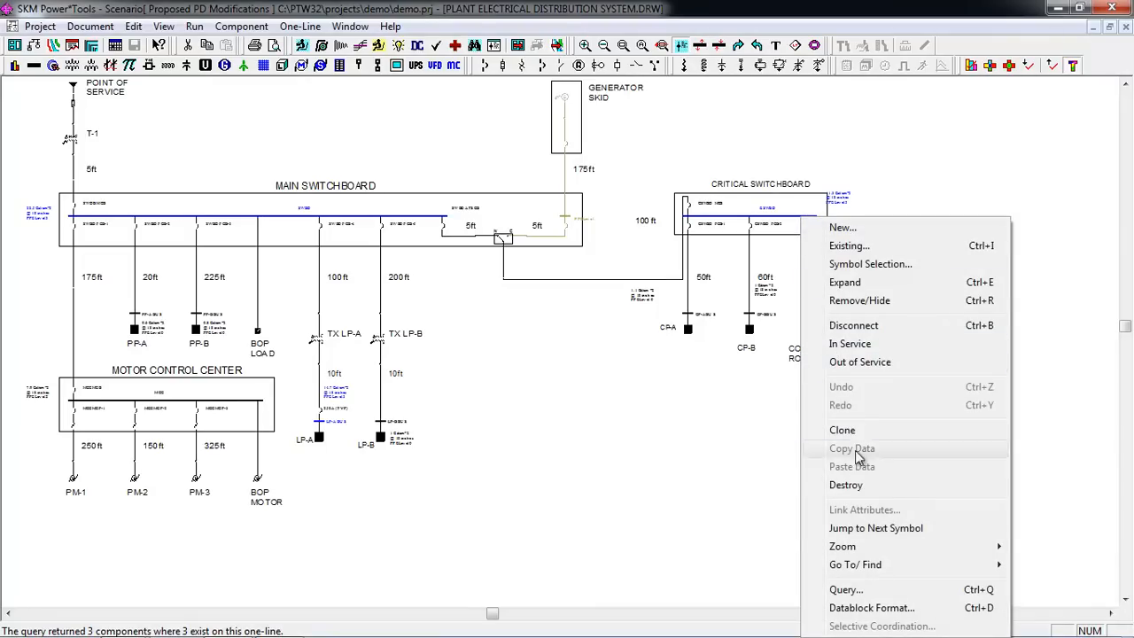
pyautogui.moveTo(841, 565)
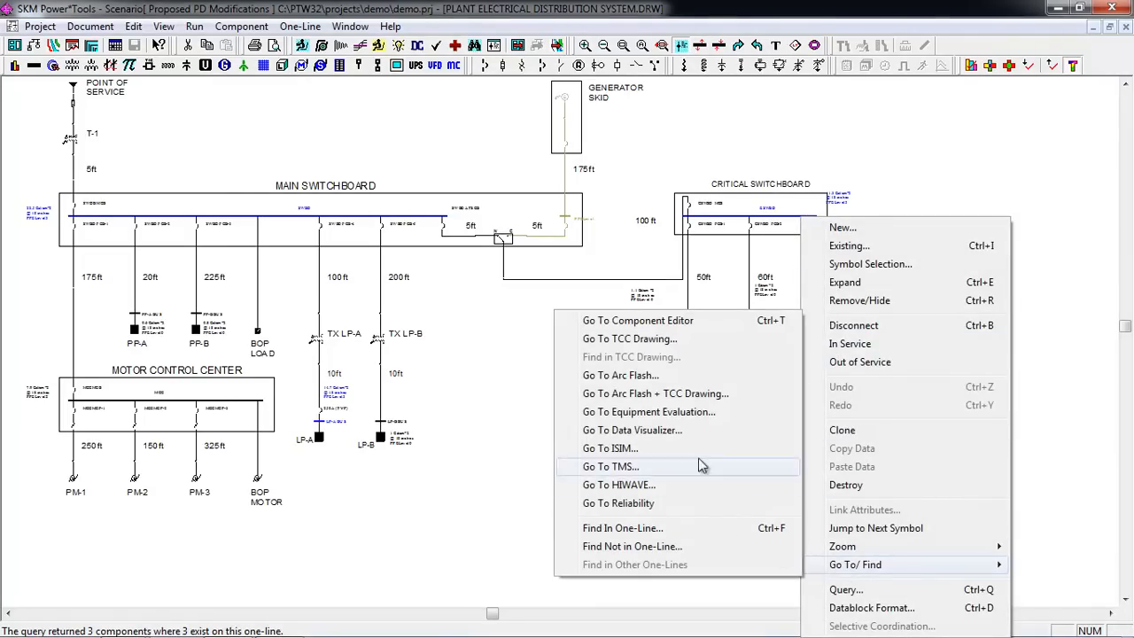
pyautogui.click(701, 375)
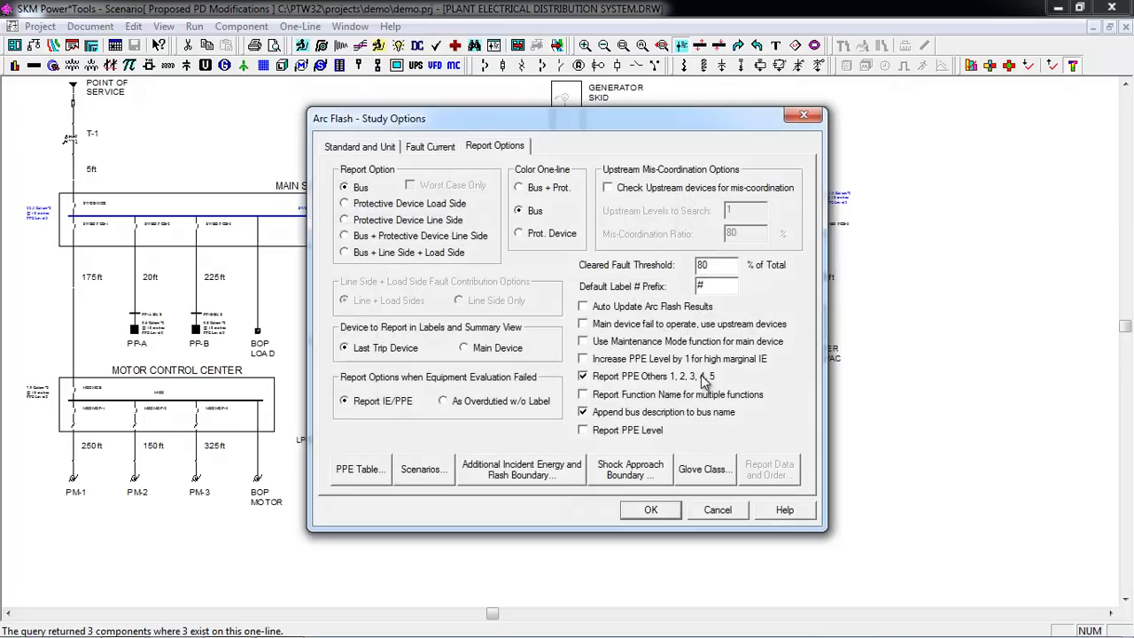
pyautogui.click(443, 148)
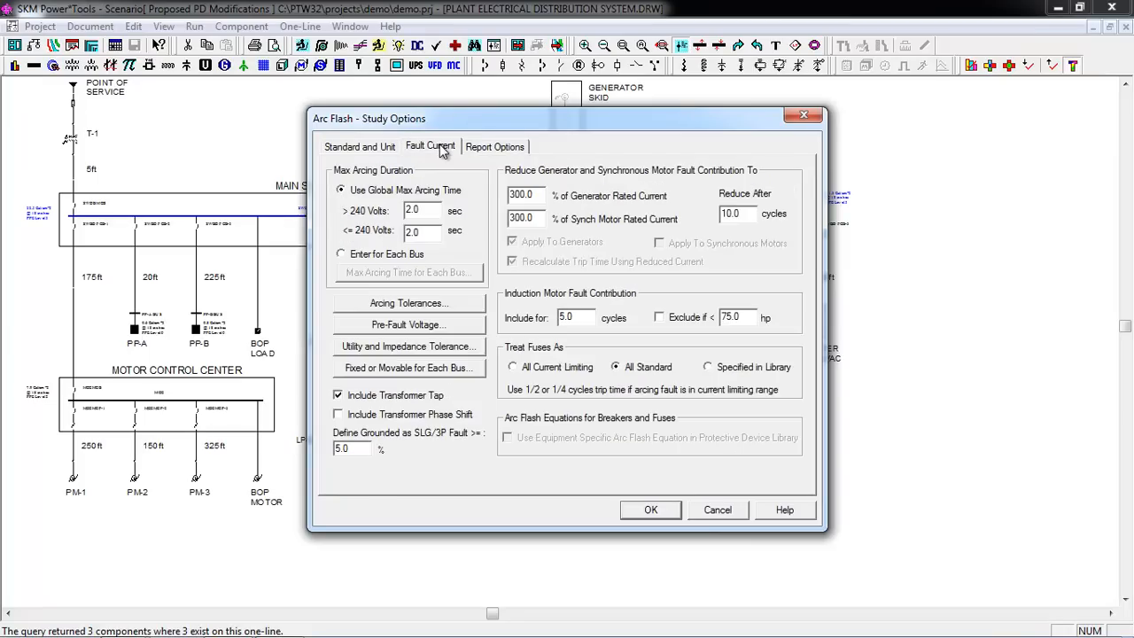
pyautogui.click(376, 151)
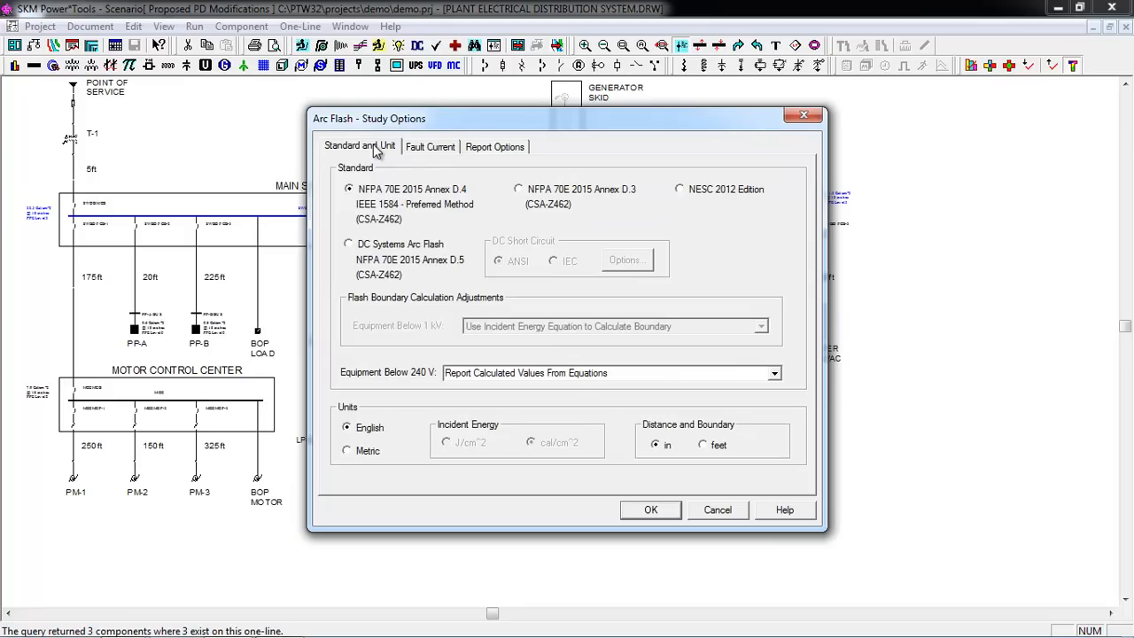
pyautogui.click(649, 511)
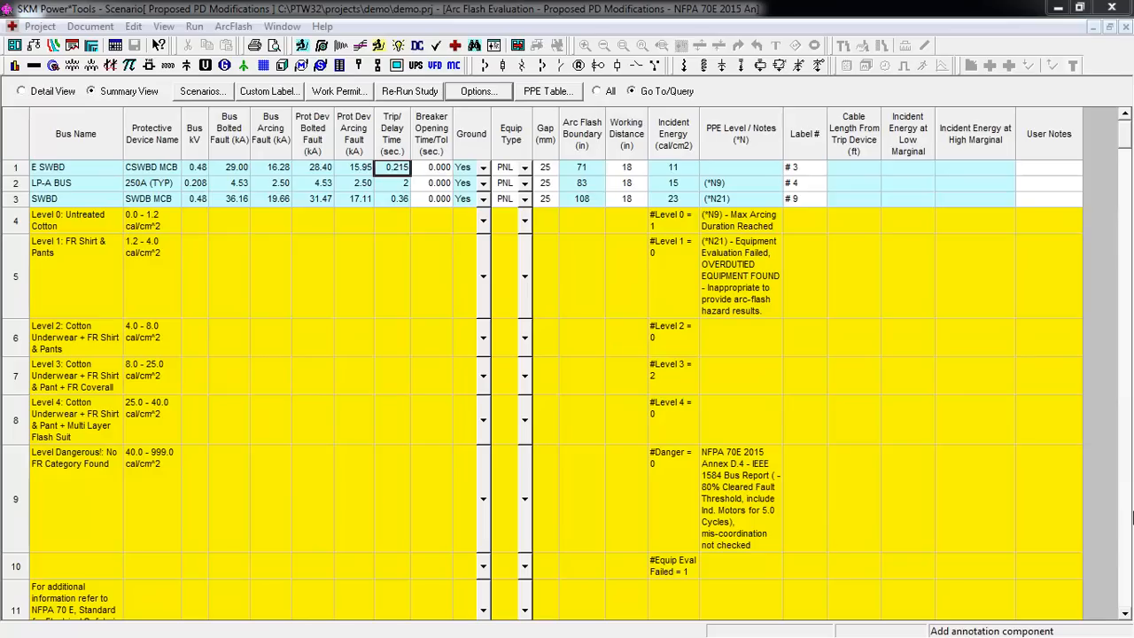
# Check the incident energy and trip time of E SWBD in the arc flash summary and open the E SWBD.tcc drawing.
pyautogui.click(696, 172)
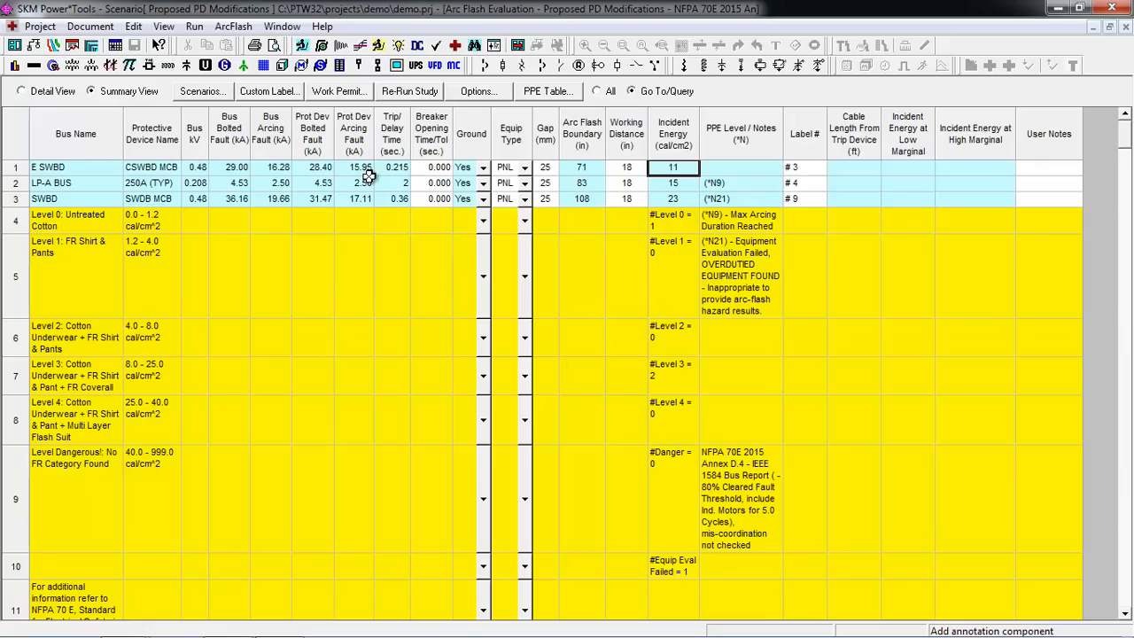
pyautogui.click(406, 170)
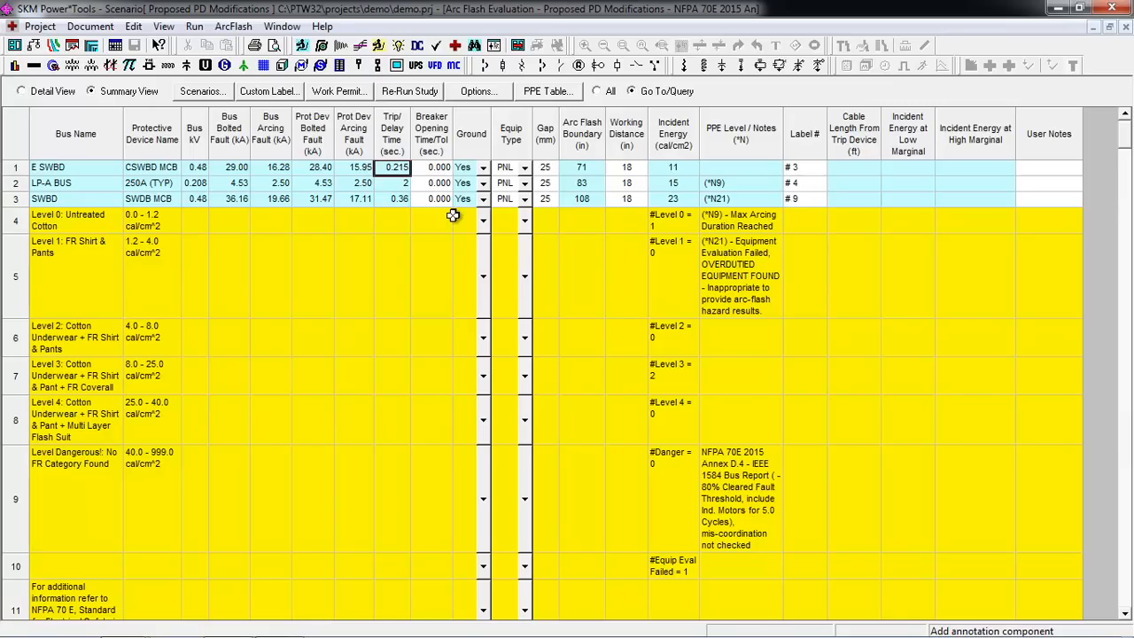
pyautogui.click(107, 29)
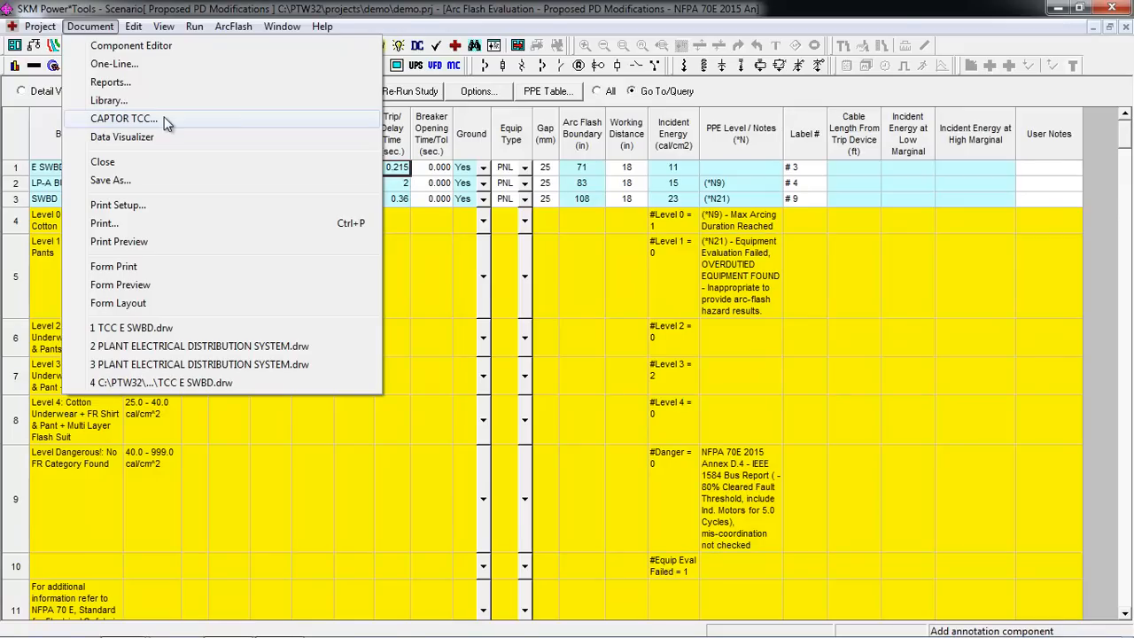
pyautogui.click(125, 118)
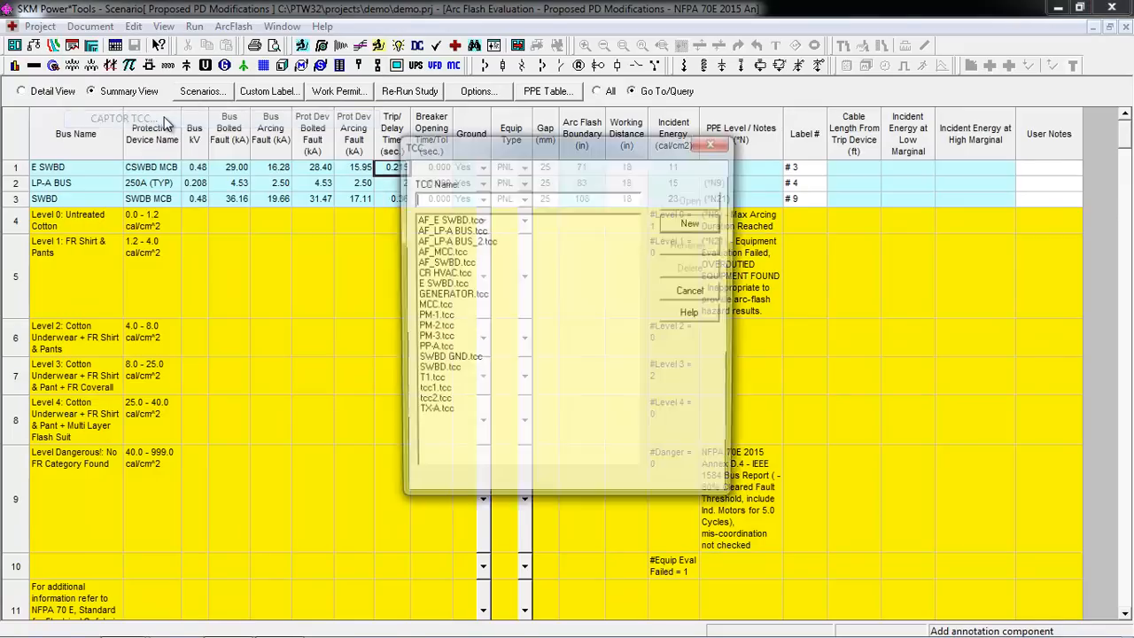
pyautogui.click(425, 284)
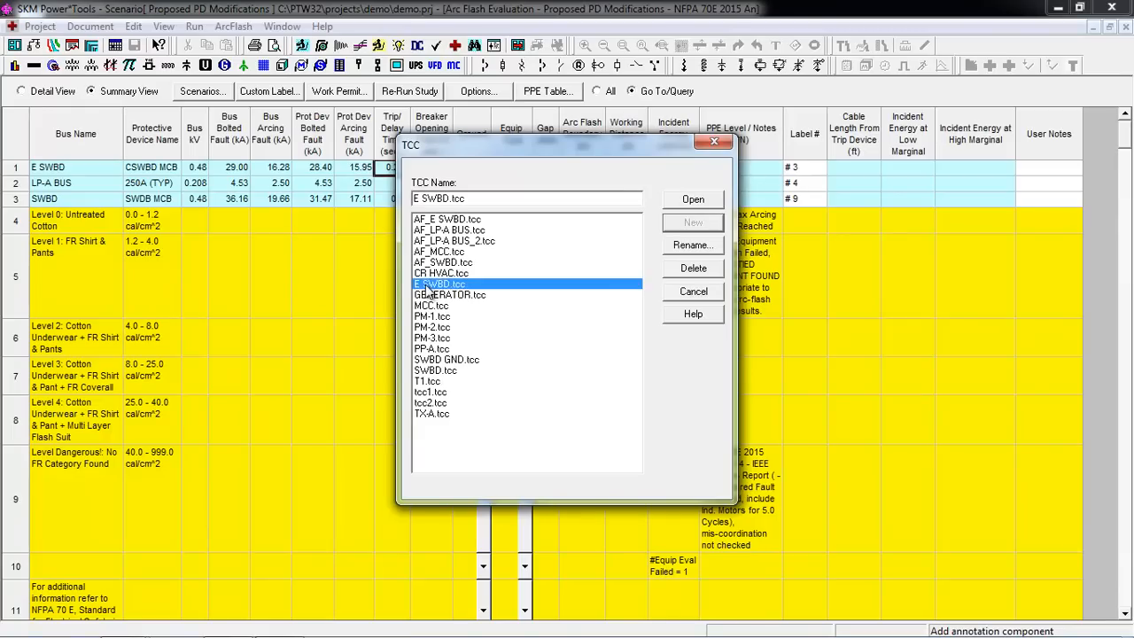
pyautogui.click(711, 204)
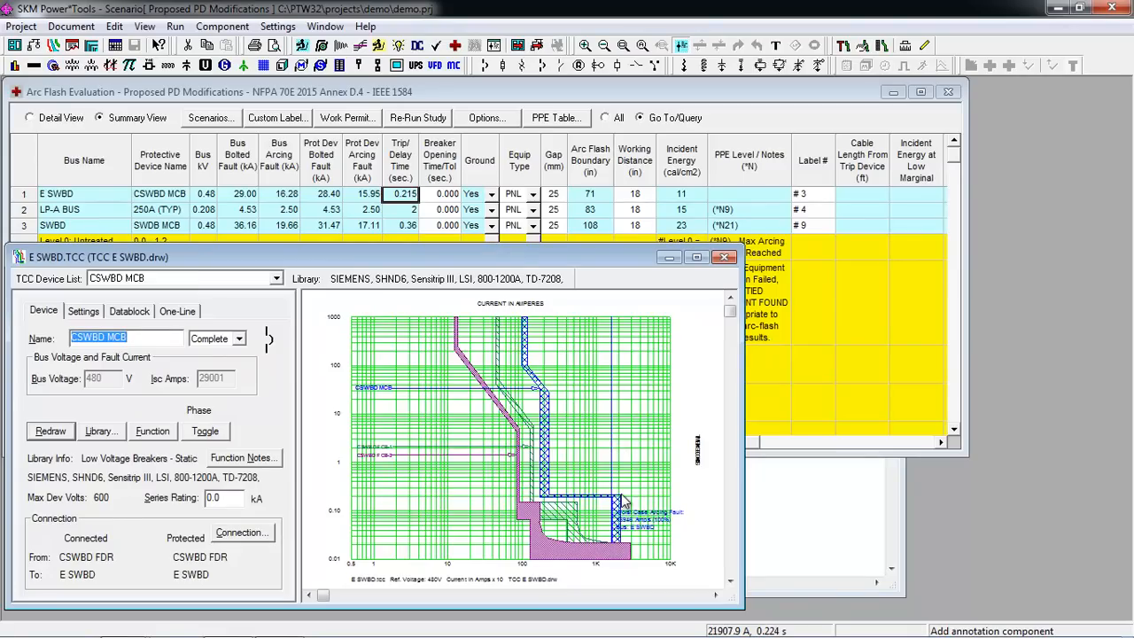
# Lower the instantaneous pickup of breaker CSWBD MCB to 10 by shifting that segment of its curve below the arcing fault current.
pyautogui.click(83, 312)
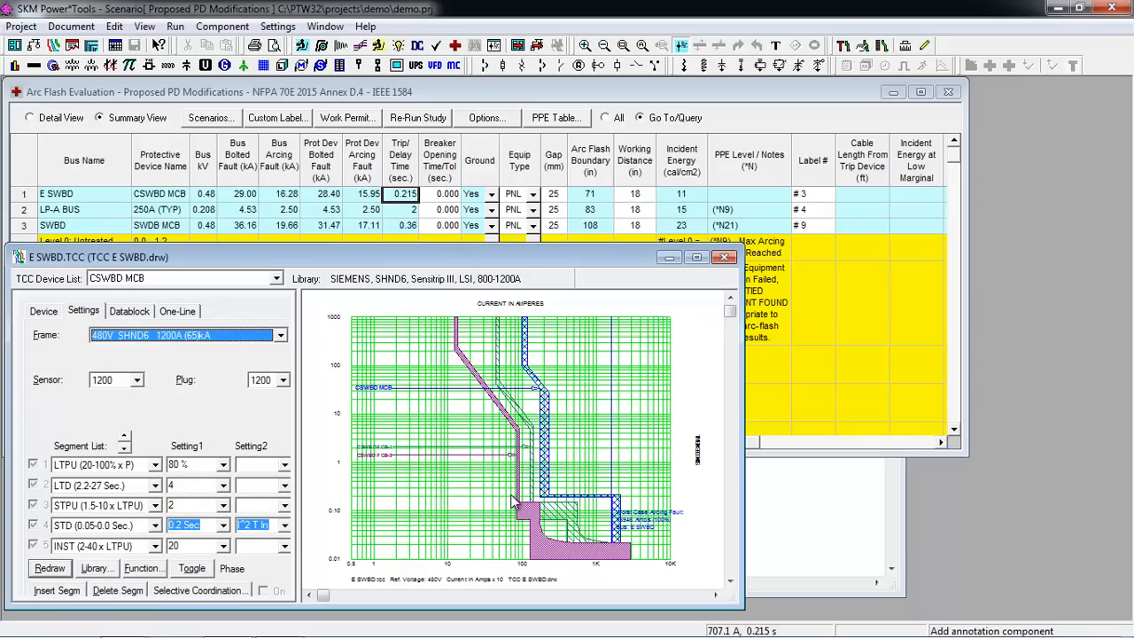
pyautogui.click(620, 512)
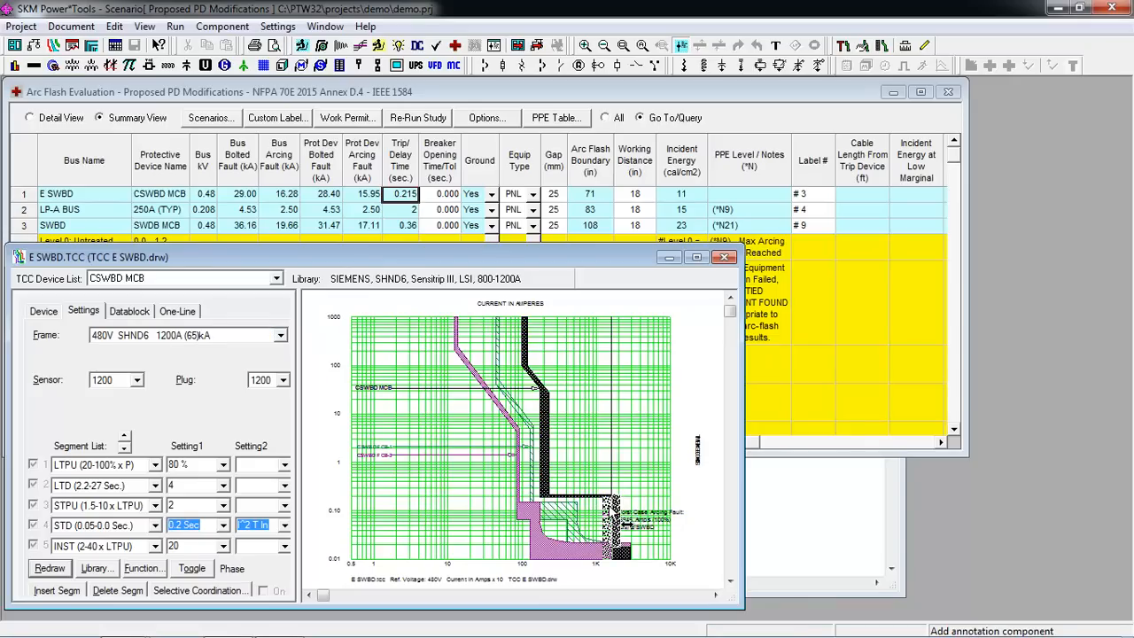
pyautogui.moveTo(625, 524); pyautogui.dragTo(611, 512)
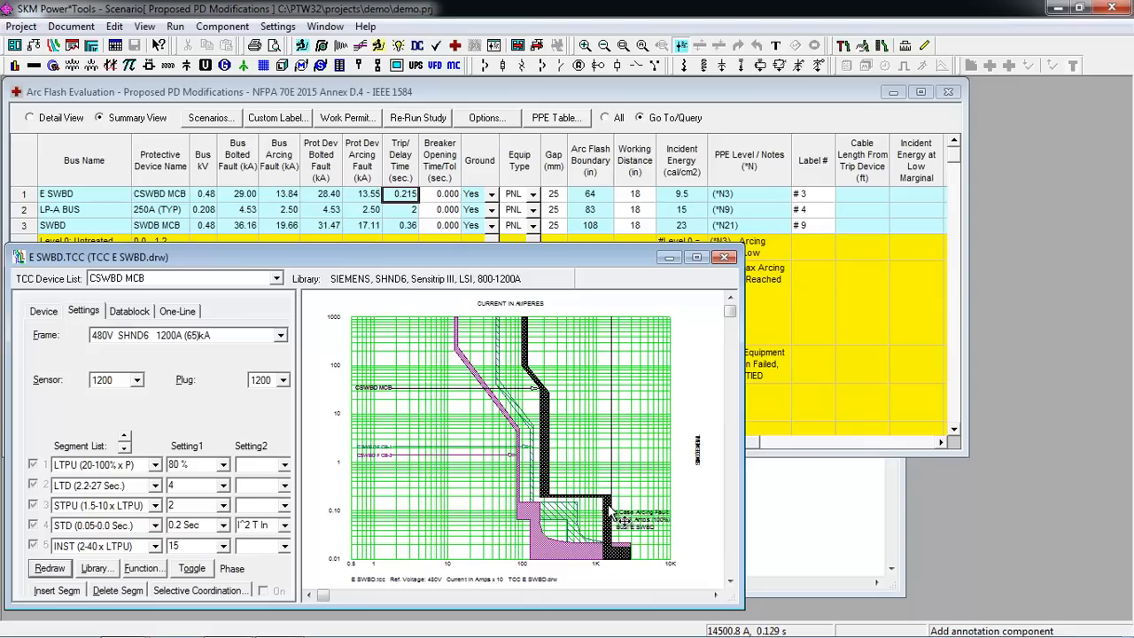
pyautogui.moveTo(612, 514); pyautogui.dragTo(612, 528)
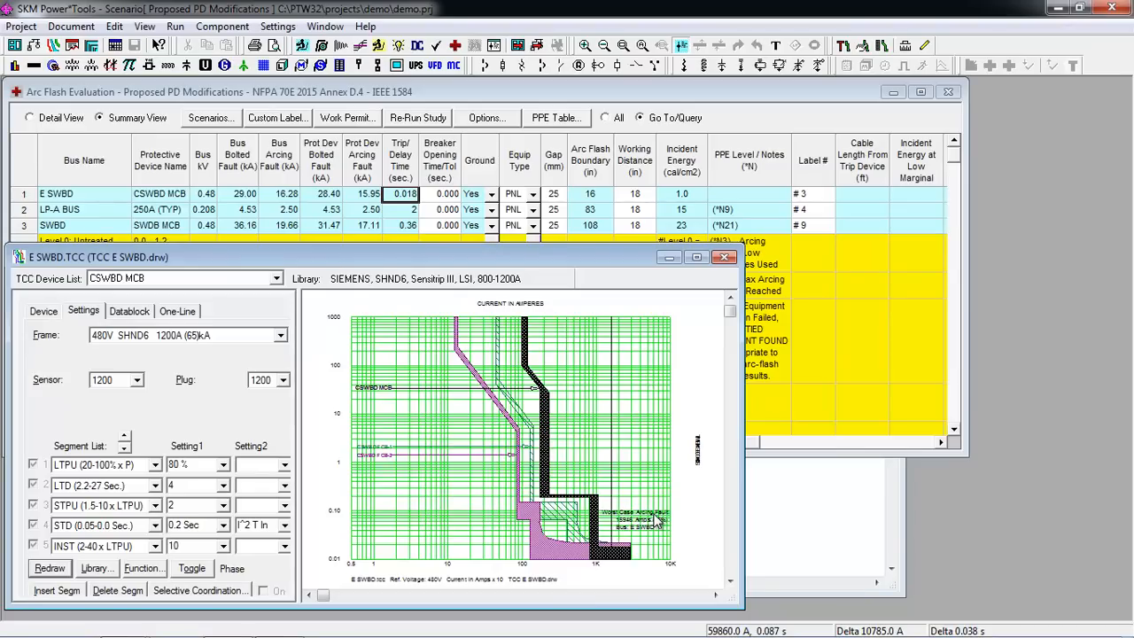
# Review the updated E SWBD arc flash results and close the E SWBD.tcc window.
pyautogui.click(699, 194)
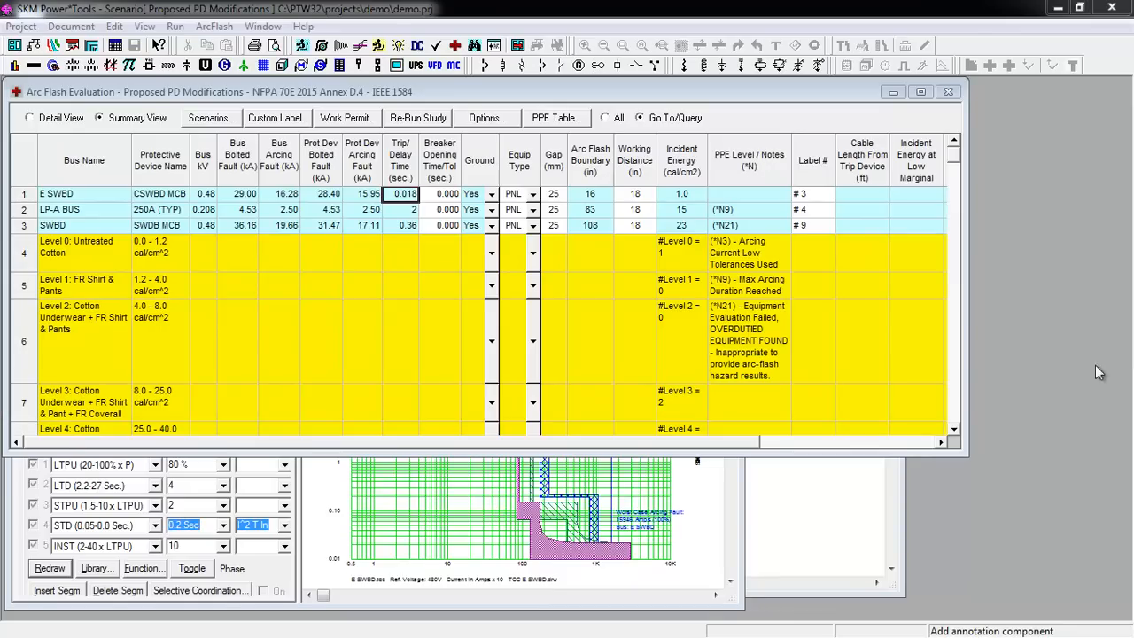
pyautogui.click(709, 493)
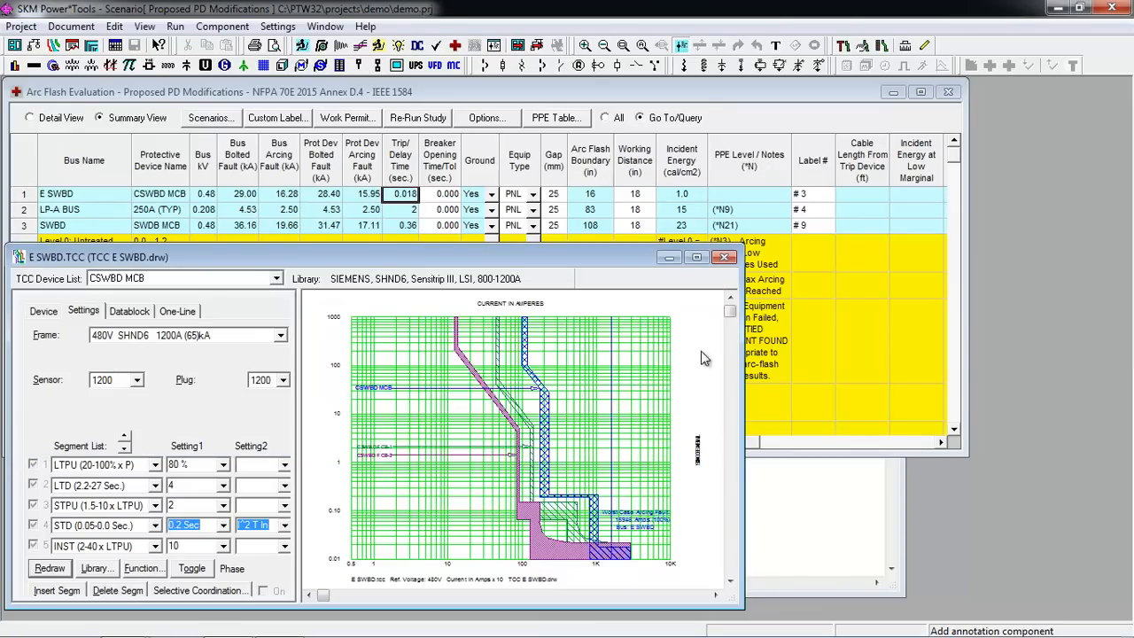
pyautogui.click(718, 264)
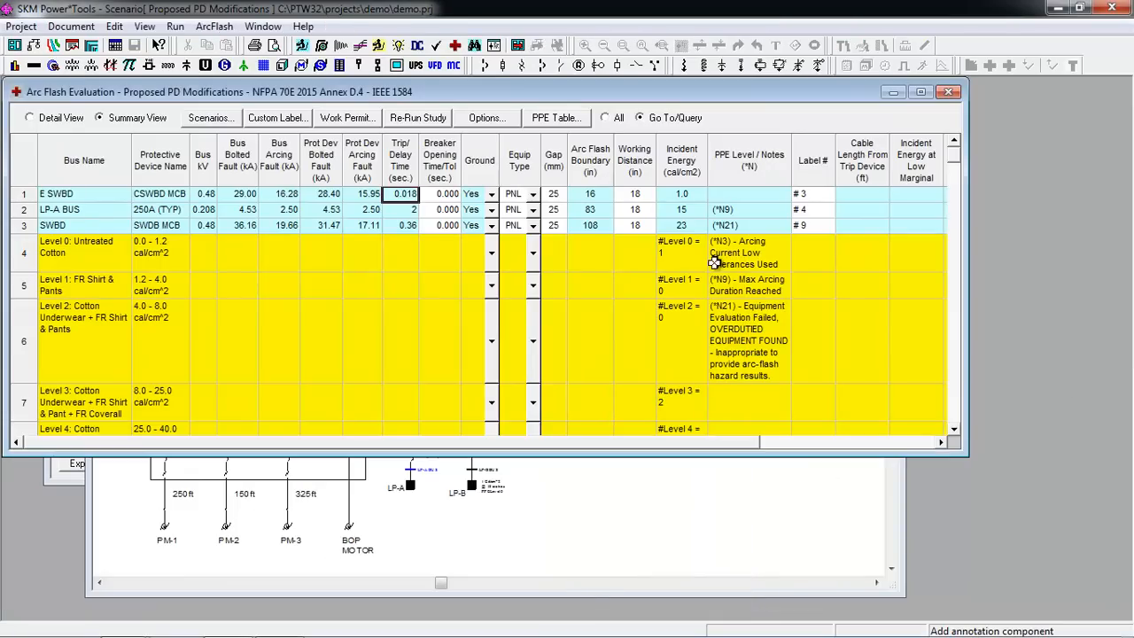
# Locate LP-A BUS and its 250A (TYP) breaker on the one-line, and place the drawing beside the arc flash table.
pyautogui.click(125, 213)
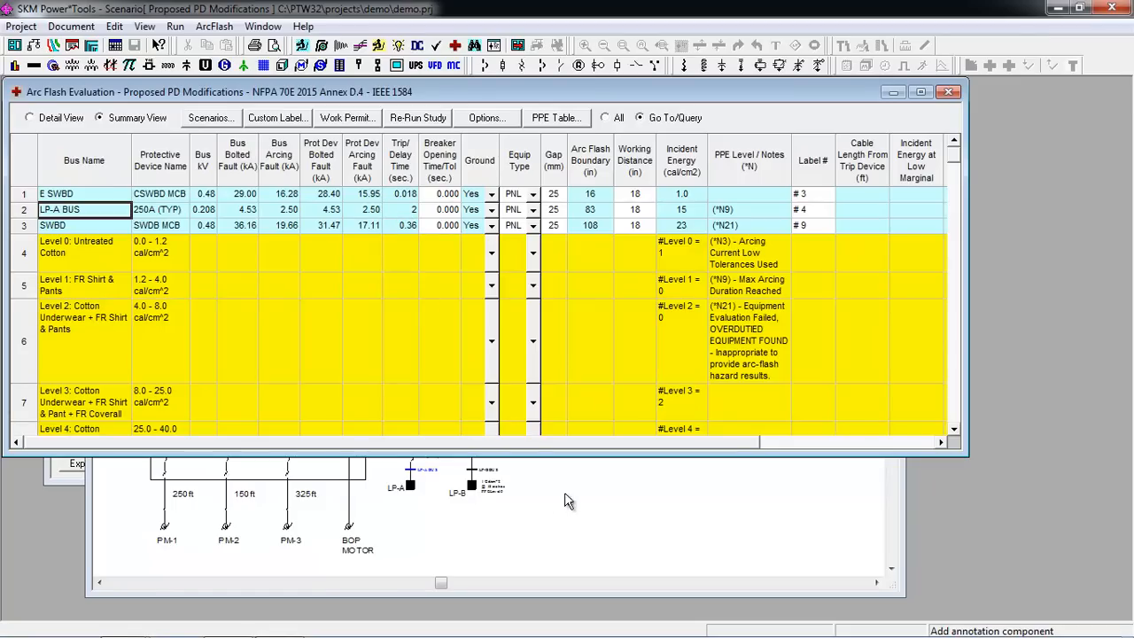
pyautogui.click(425, 486)
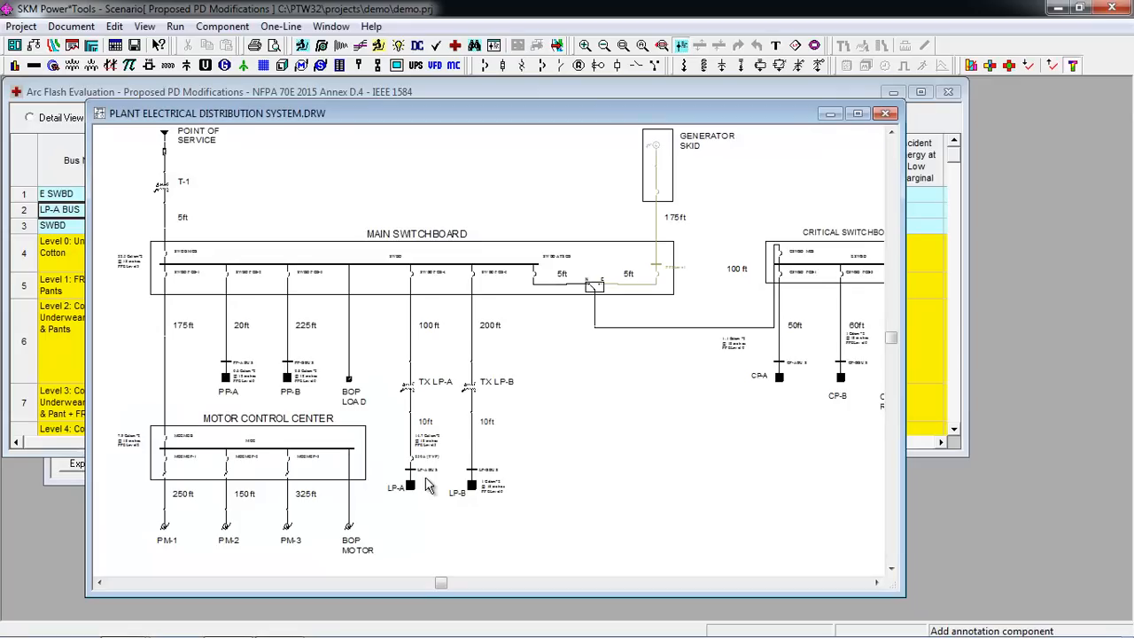
pyautogui.scroll(4, 416, 476)
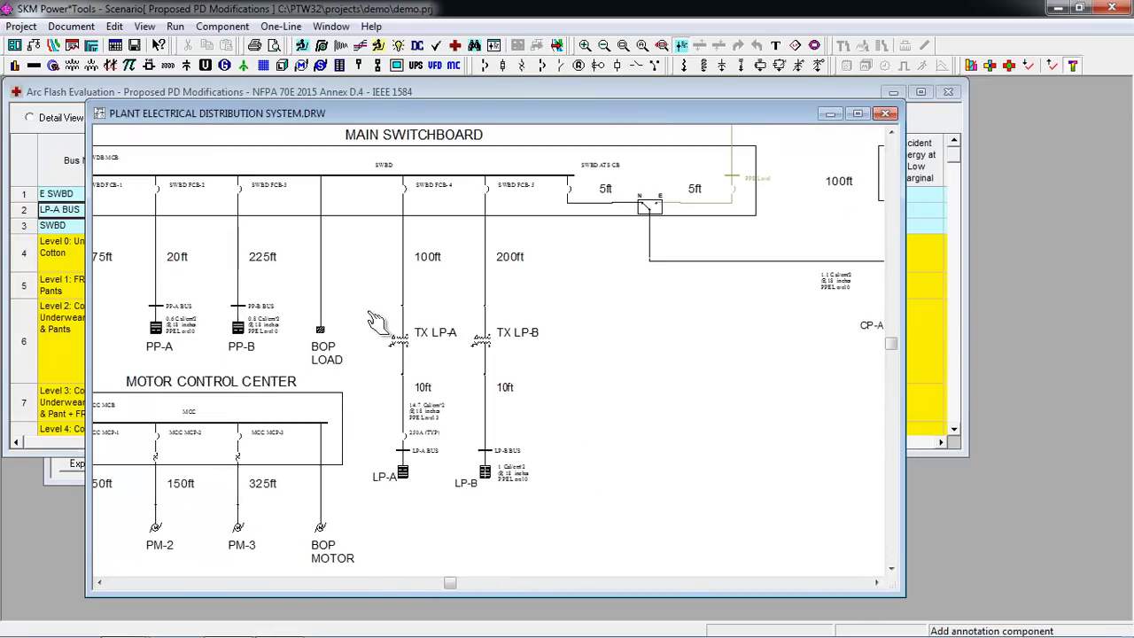
pyautogui.click(417, 450)
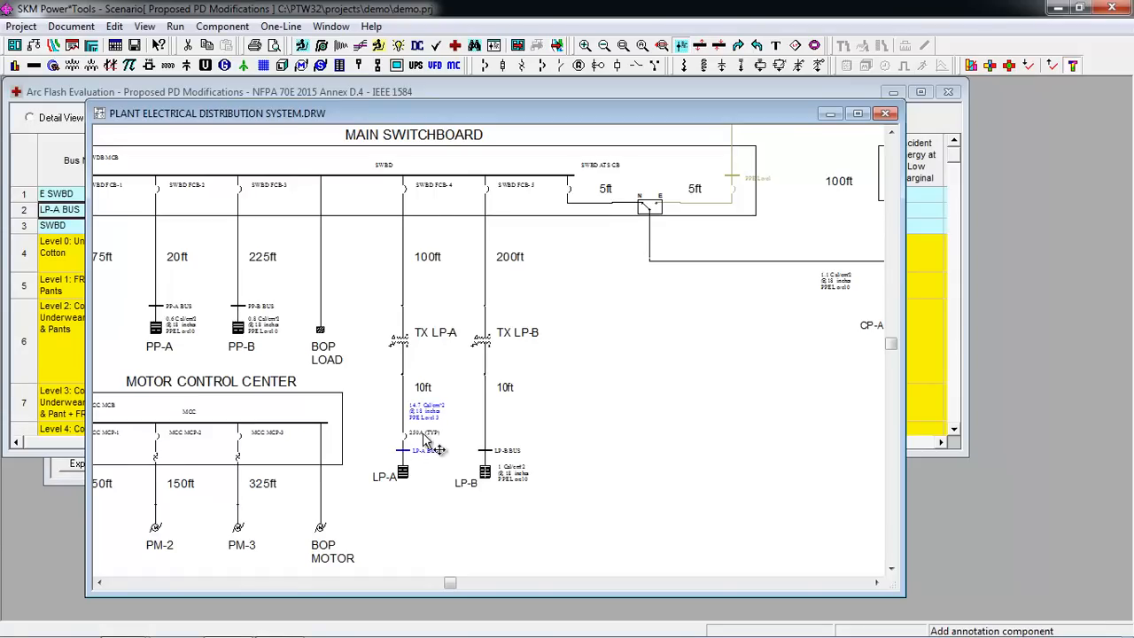
pyautogui.moveTo(473, 114); pyautogui.dragTo(724, 117)
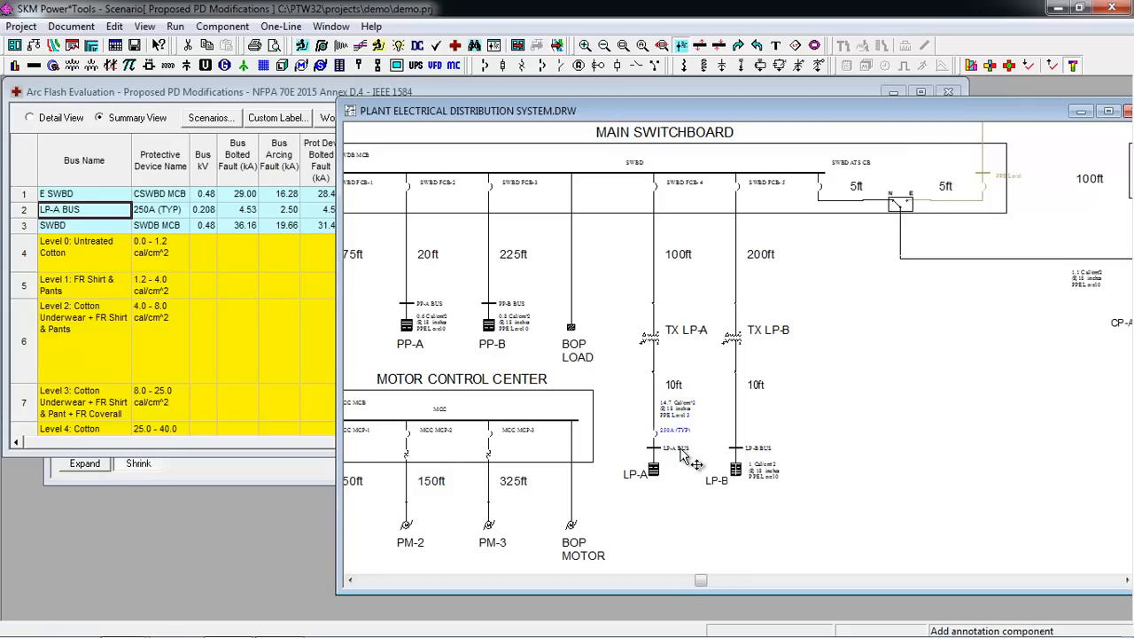
# Create a new TCC drawing from breakers 250A (TYP) and SWBD FCB-4, appending the selected components to its one-line.
pyautogui.click(679, 181)
pyautogui.rightClick(683, 188)
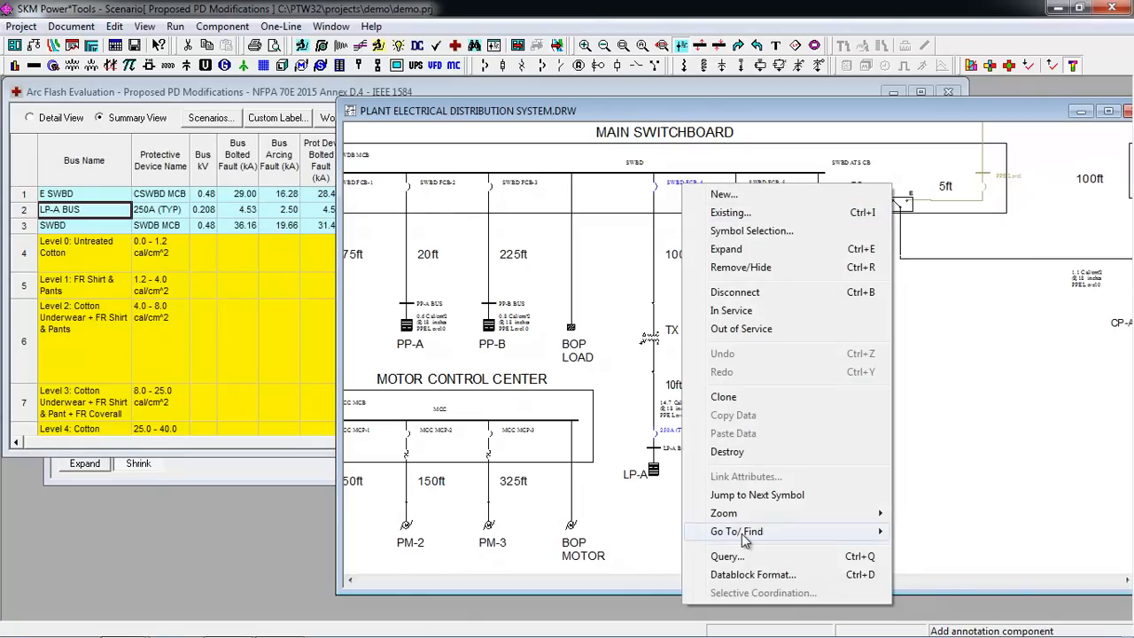
pyautogui.moveTo(750, 534)
pyautogui.click(599, 310)
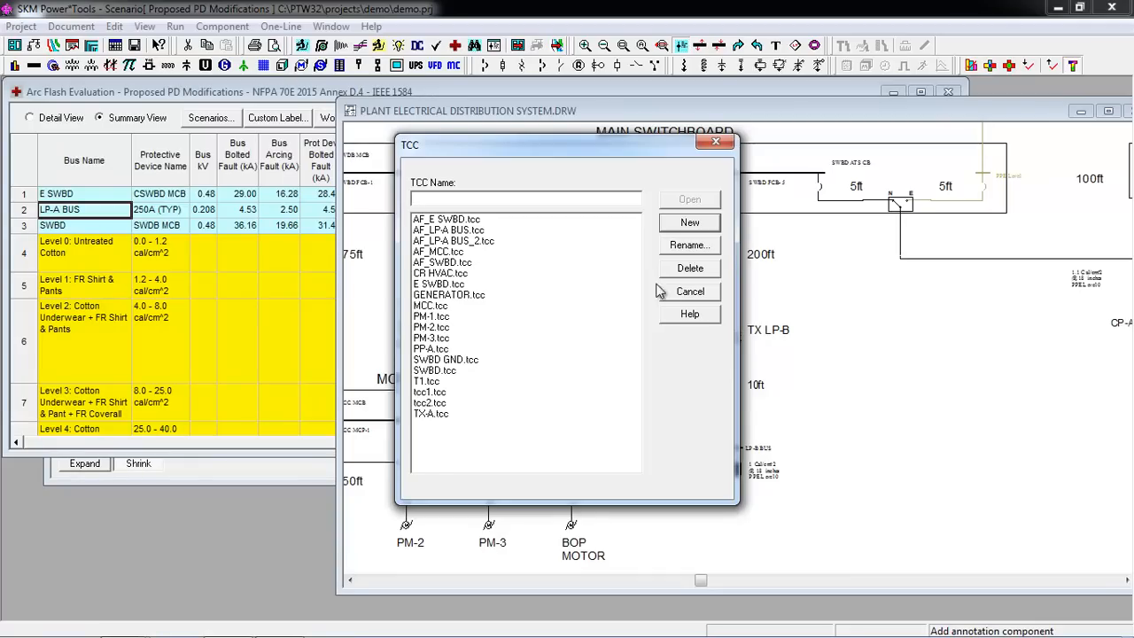
pyautogui.click(689, 224)
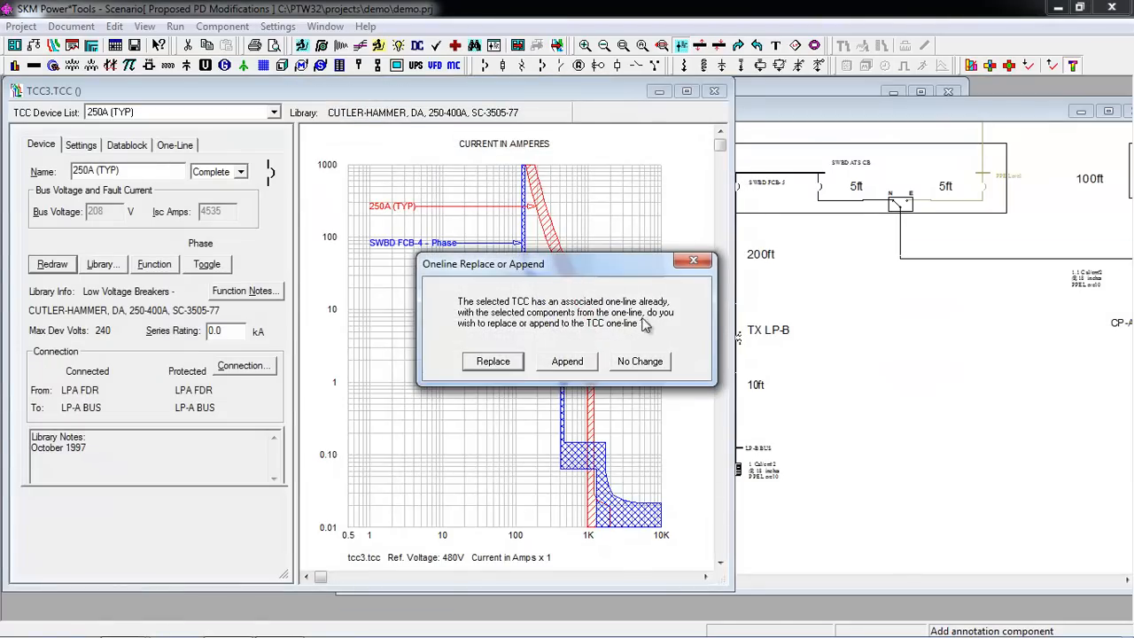
pyautogui.click(571, 365)
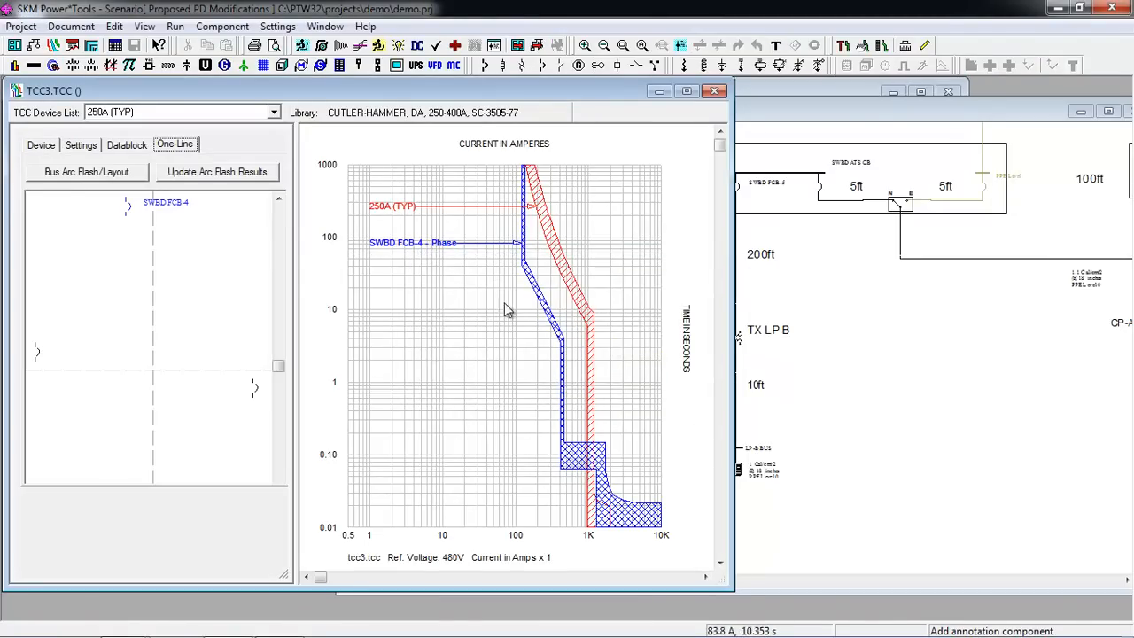
# Move the 250A (TYP) label beside its curve and show the worst-case incident energy arcing fault current for LP-A BUS on that device.
pyautogui.moveTo(413, 221); pyautogui.dragTo(631, 226)
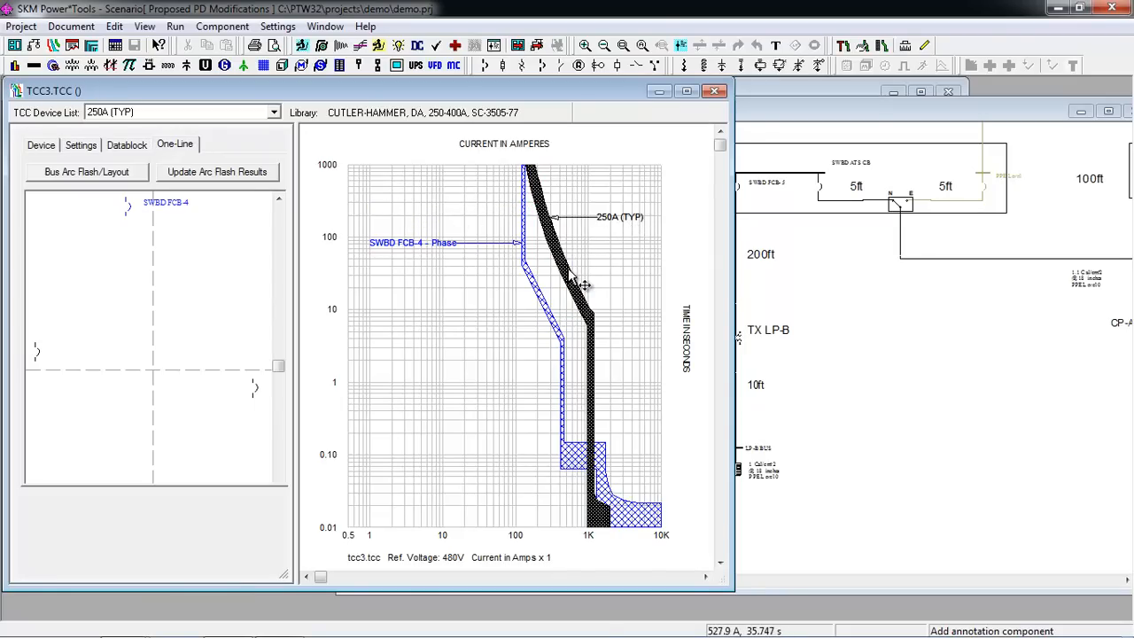
pyautogui.rightClick(570, 274)
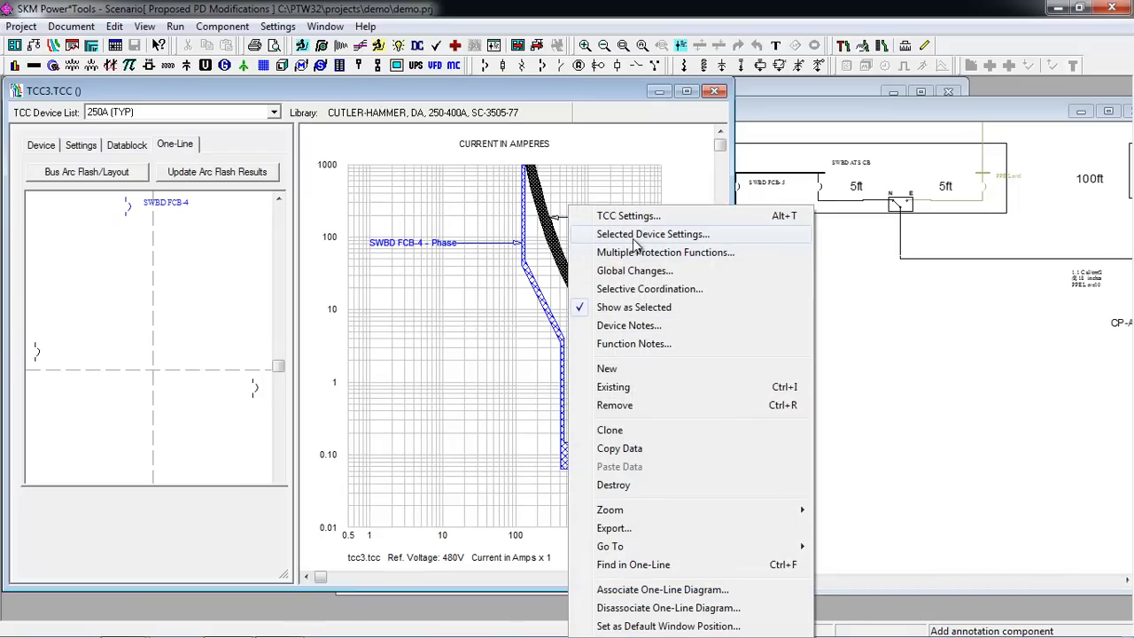
pyautogui.click(728, 234)
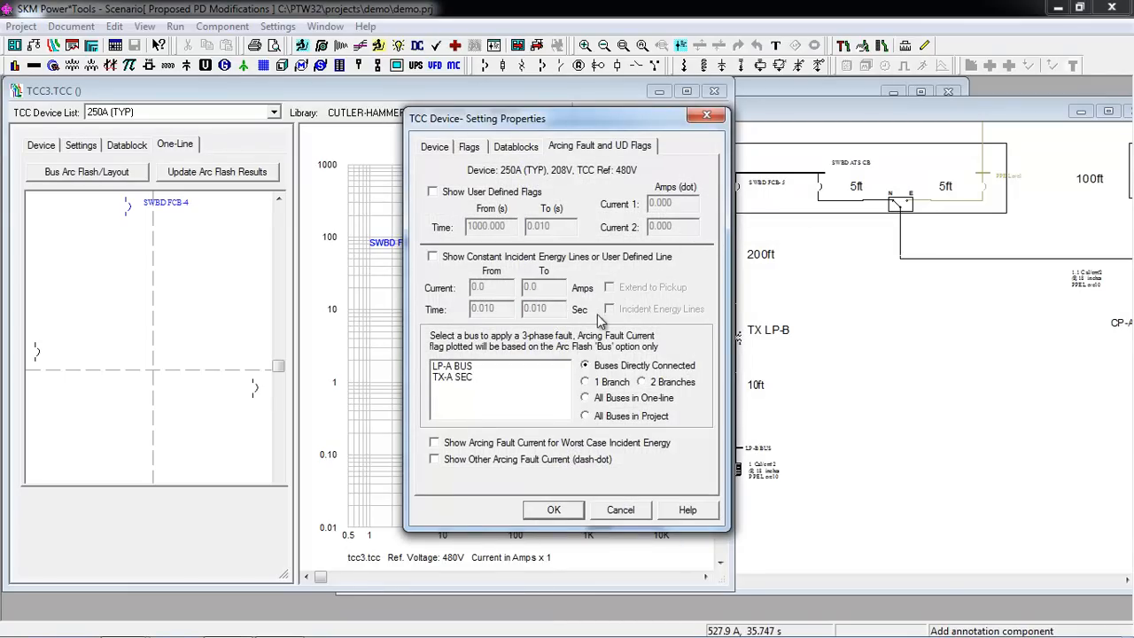
pyautogui.click(536, 367)
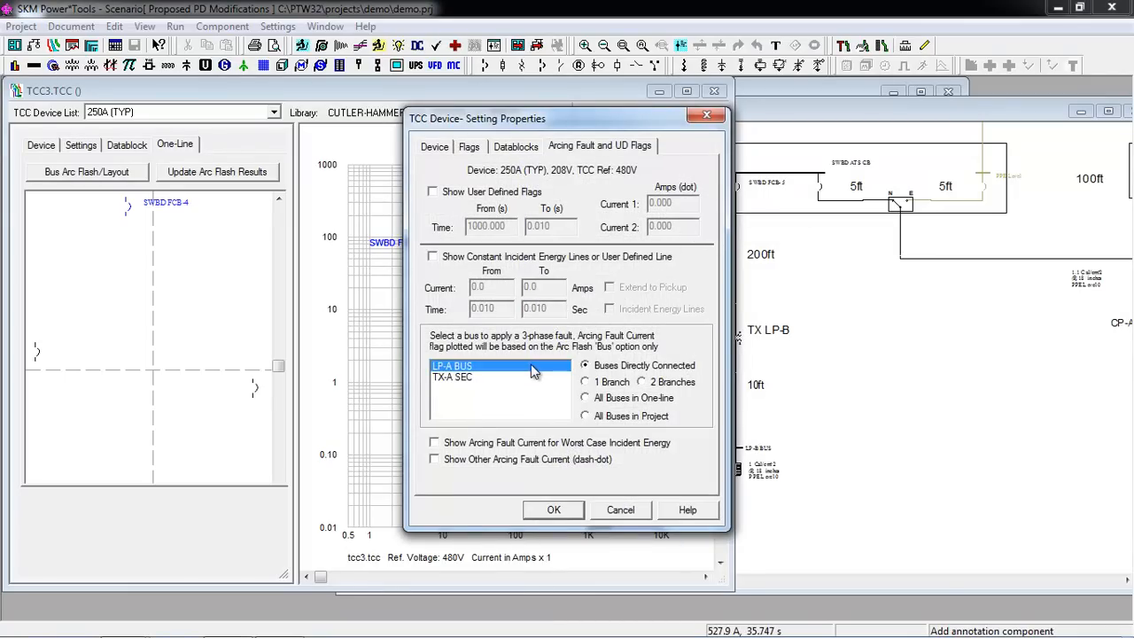
pyautogui.click(548, 443)
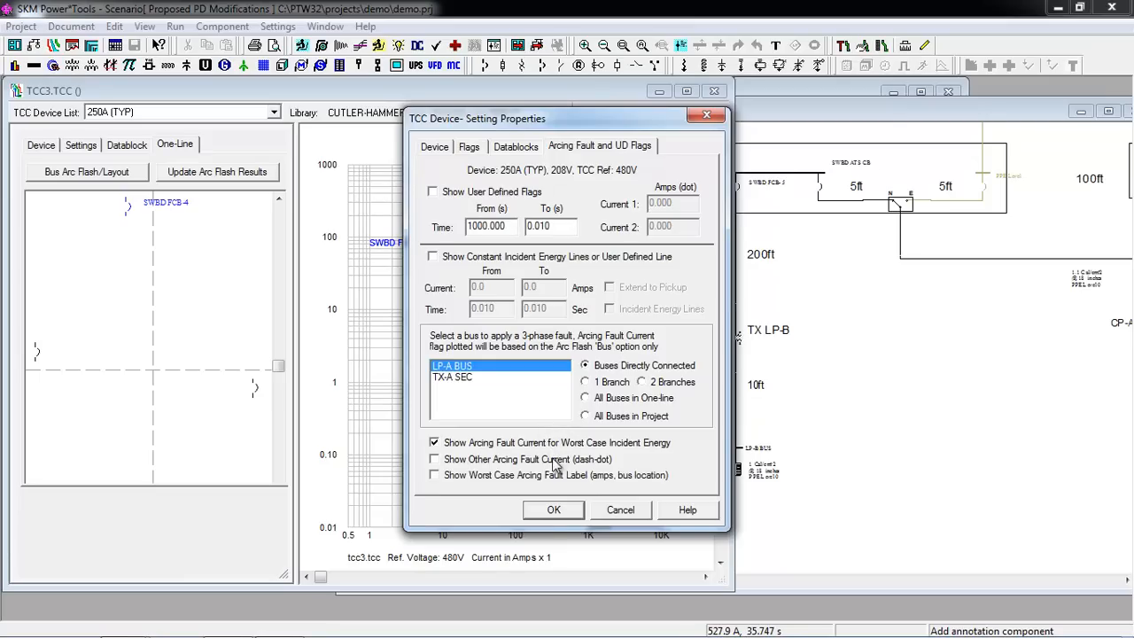
pyautogui.click(545, 517)
pyautogui.click(549, 512)
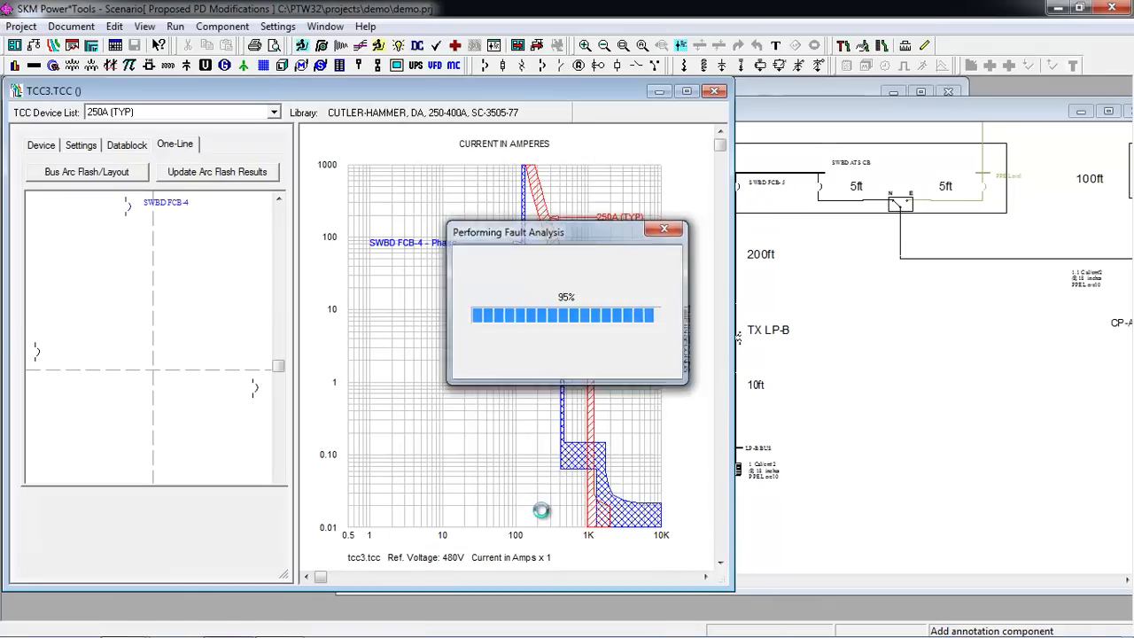
pyautogui.click(543, 517)
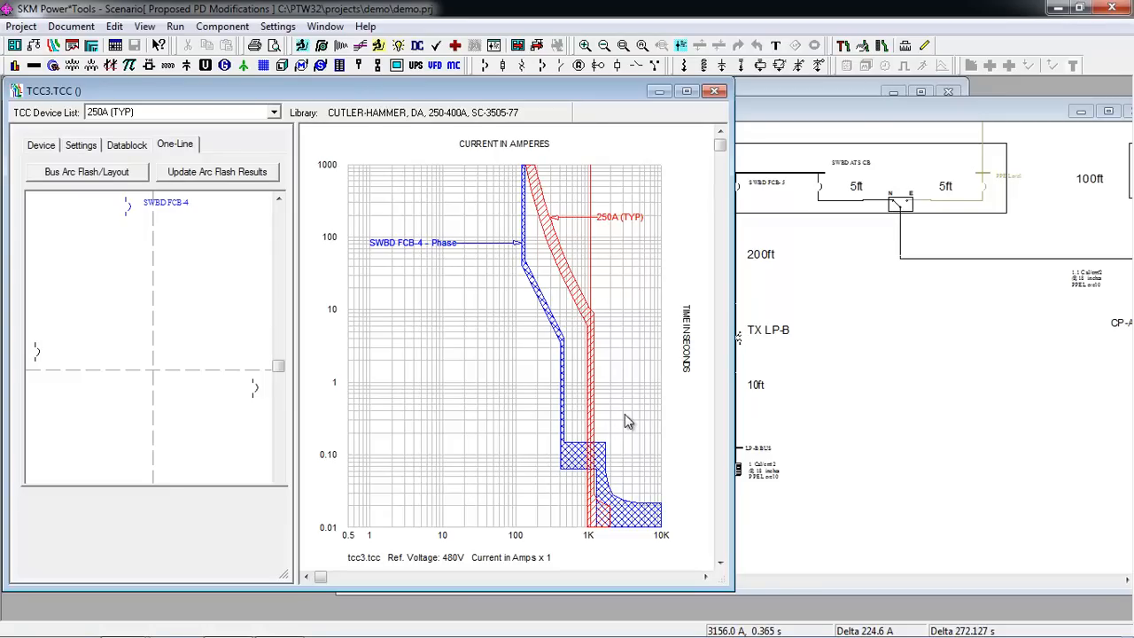
# Enable checking upstream devices for mis-coordination in the arc flash study options, keeping 1 upstream level and an 80% ratio.
pyautogui.click(816, 92)
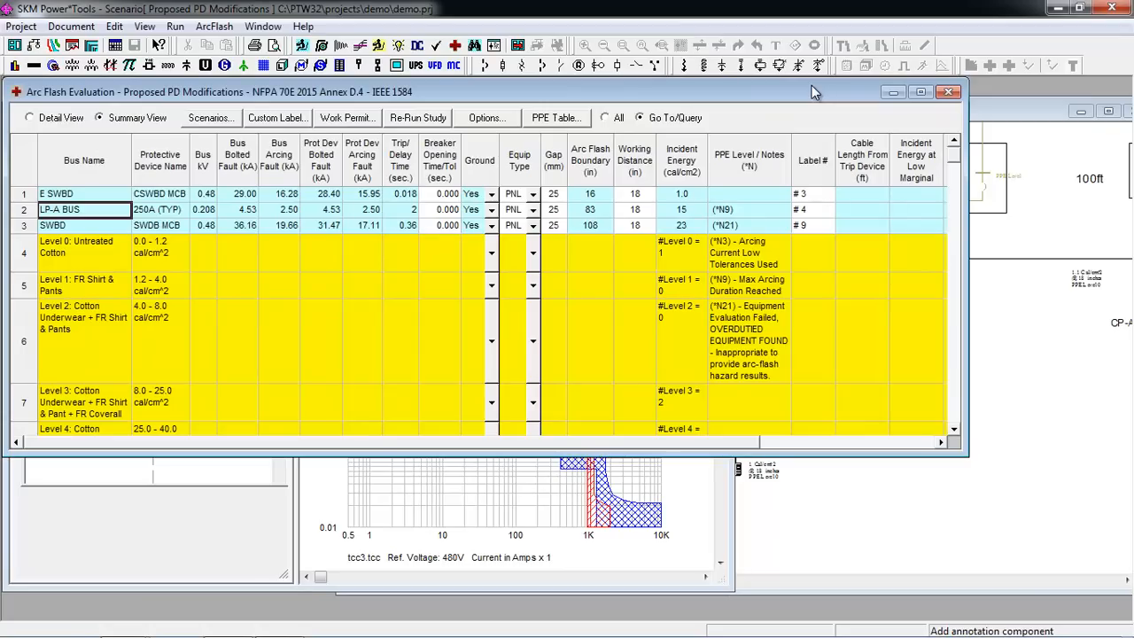
pyautogui.click(692, 209)
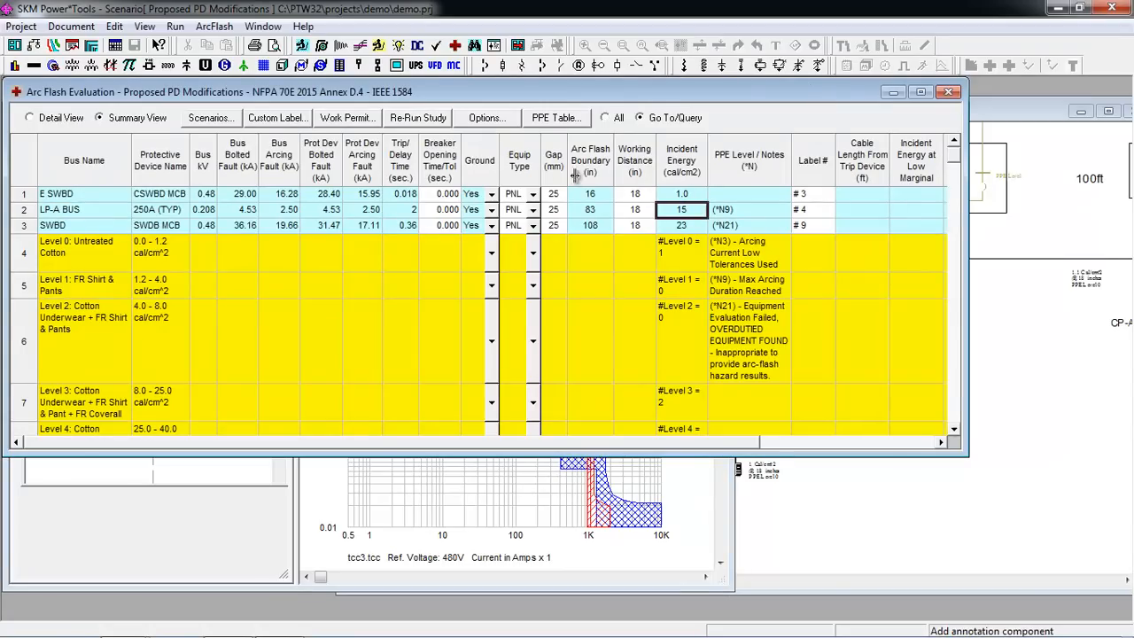
pyautogui.click(510, 121)
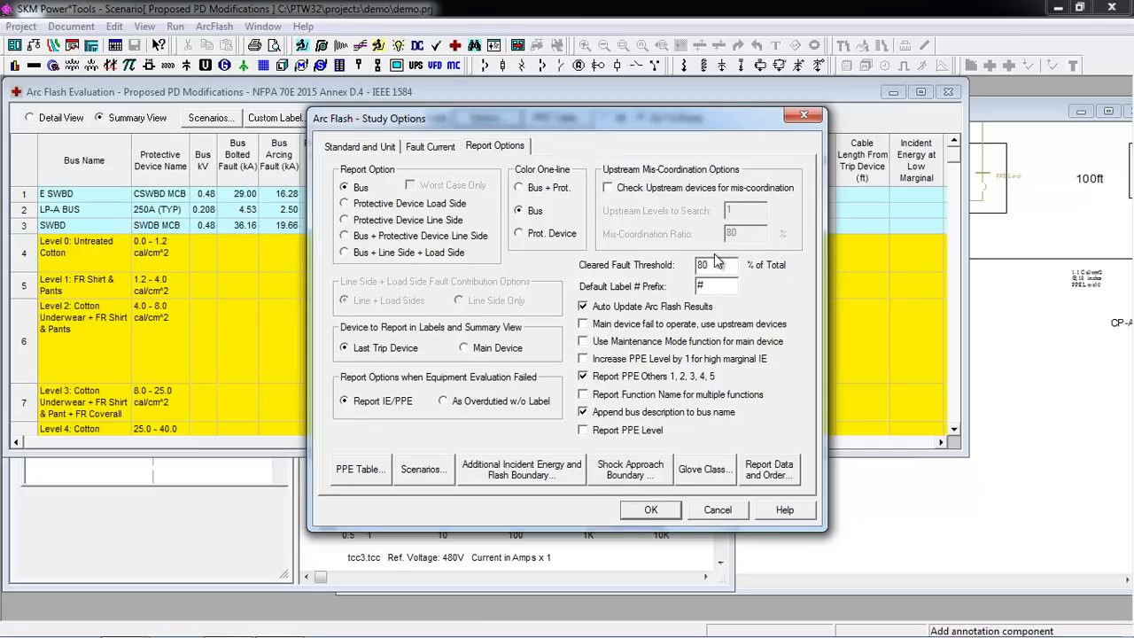
pyautogui.click(701, 195)
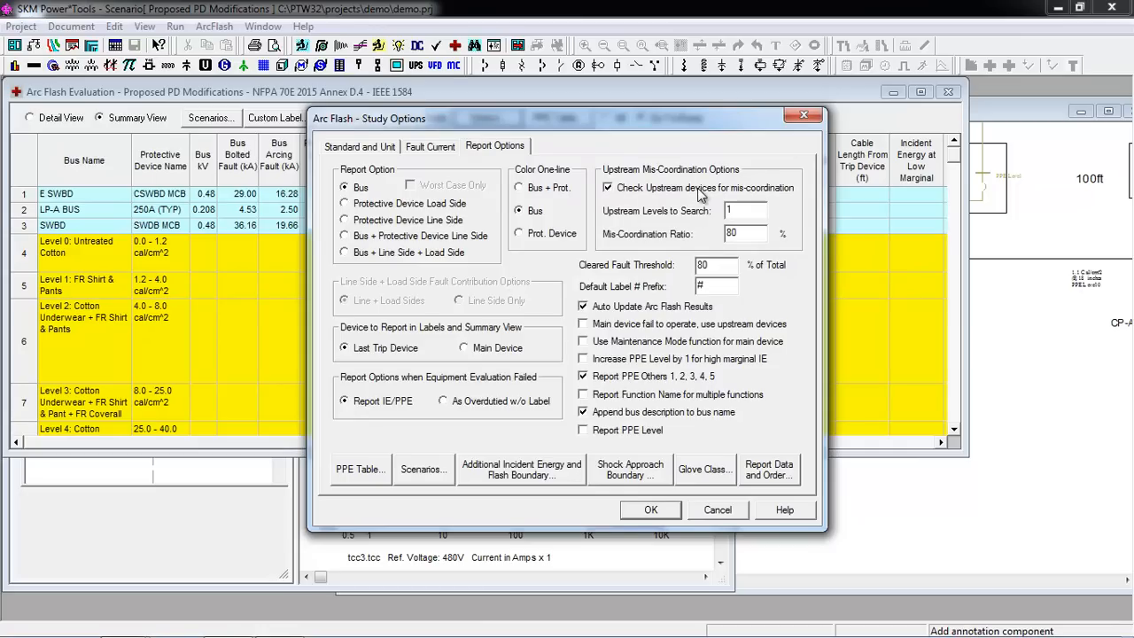
pyautogui.click(650, 511)
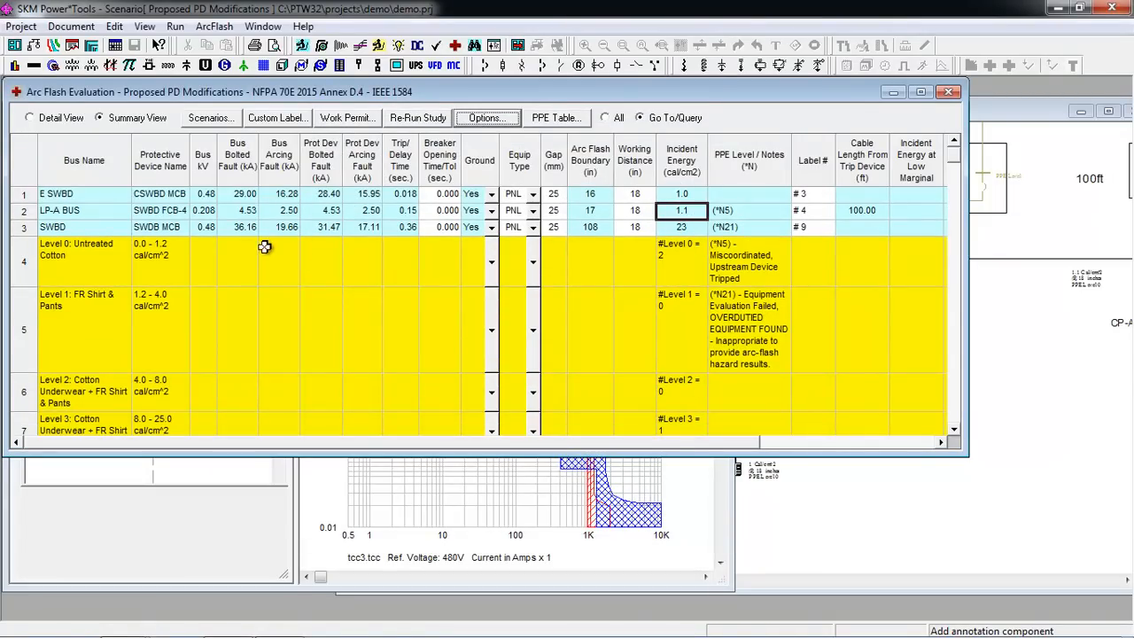
# Widen the Protective Device Name column in the arc flash table and close the TCC3 drawing.
pyautogui.click(182, 210)
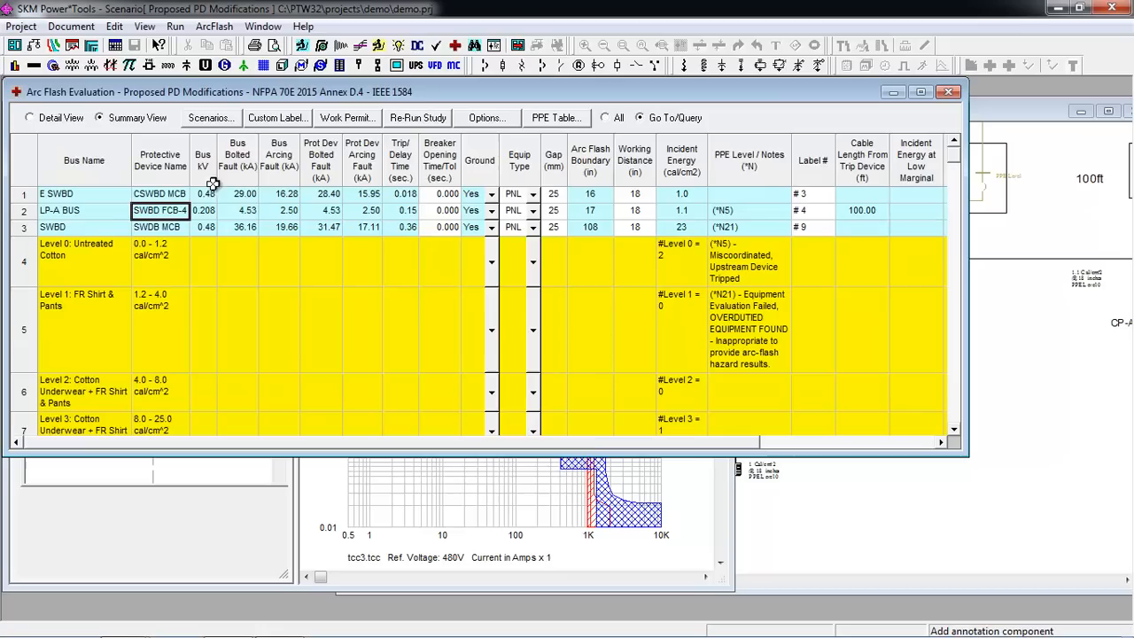
pyautogui.moveTo(190, 166); pyautogui.dragTo(238, 165)
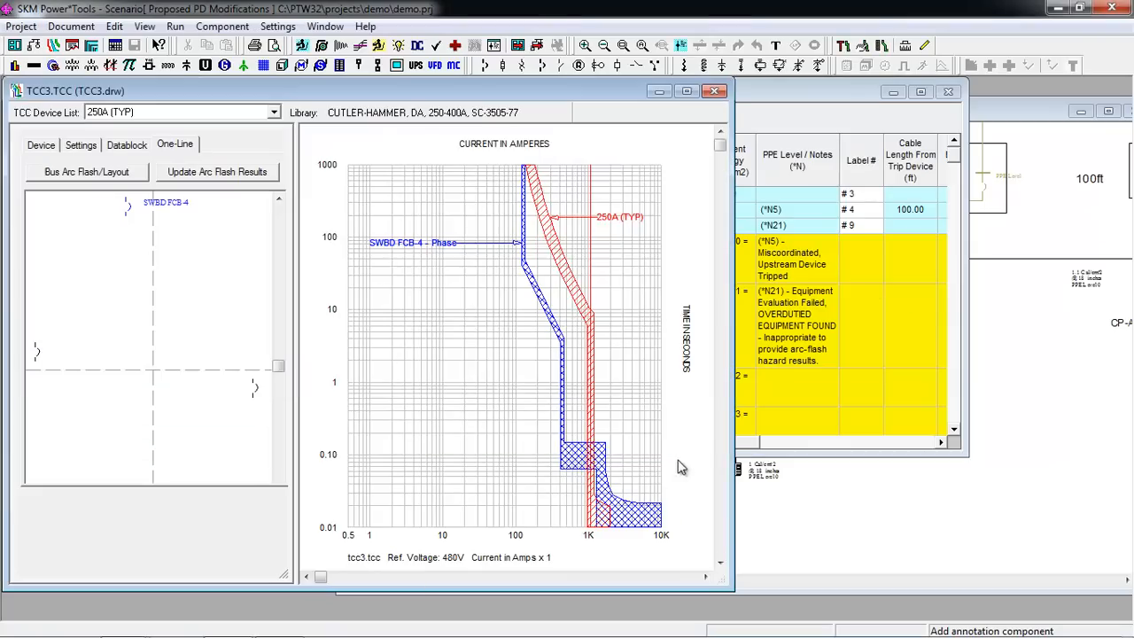
pyautogui.click(681, 468)
pyautogui.click(718, 93)
# Set the SWBD bus's arc flash instantaneous protection category to Optical and mark it available in the Component Editor.
pyautogui.click(747, 229)
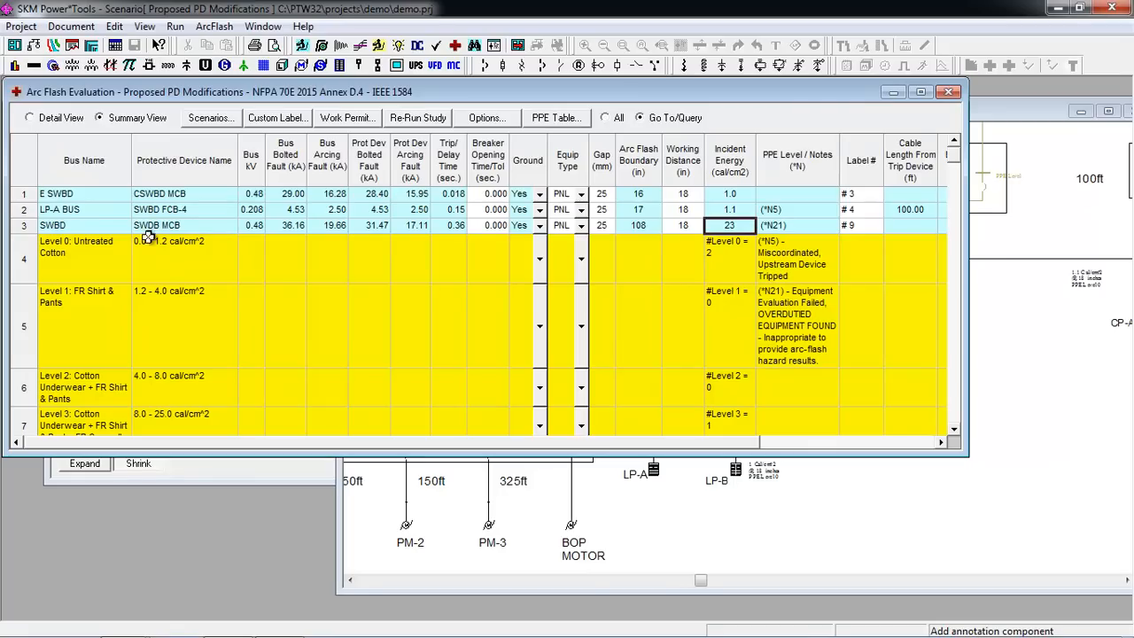
pyautogui.click(112, 228)
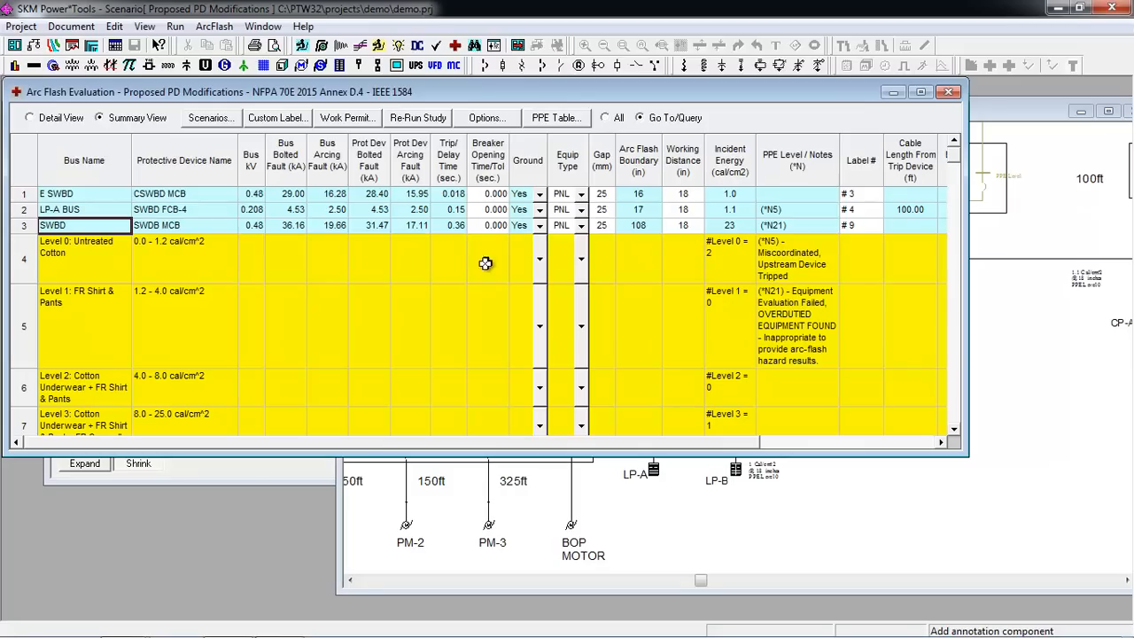
pyautogui.rightClick(118, 228)
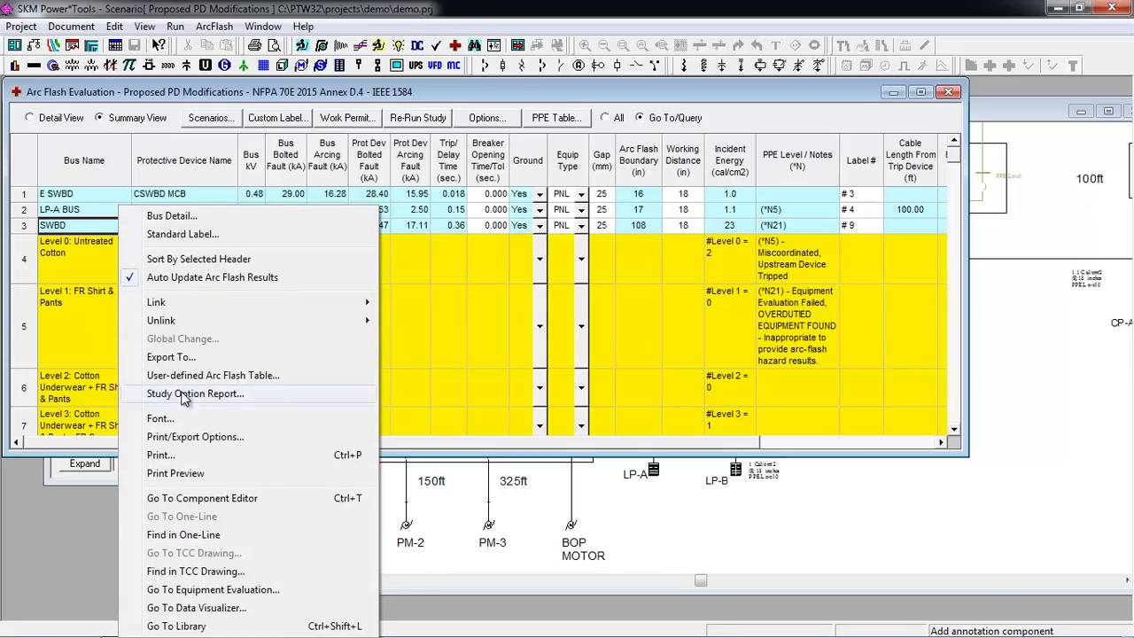
pyautogui.click(197, 499)
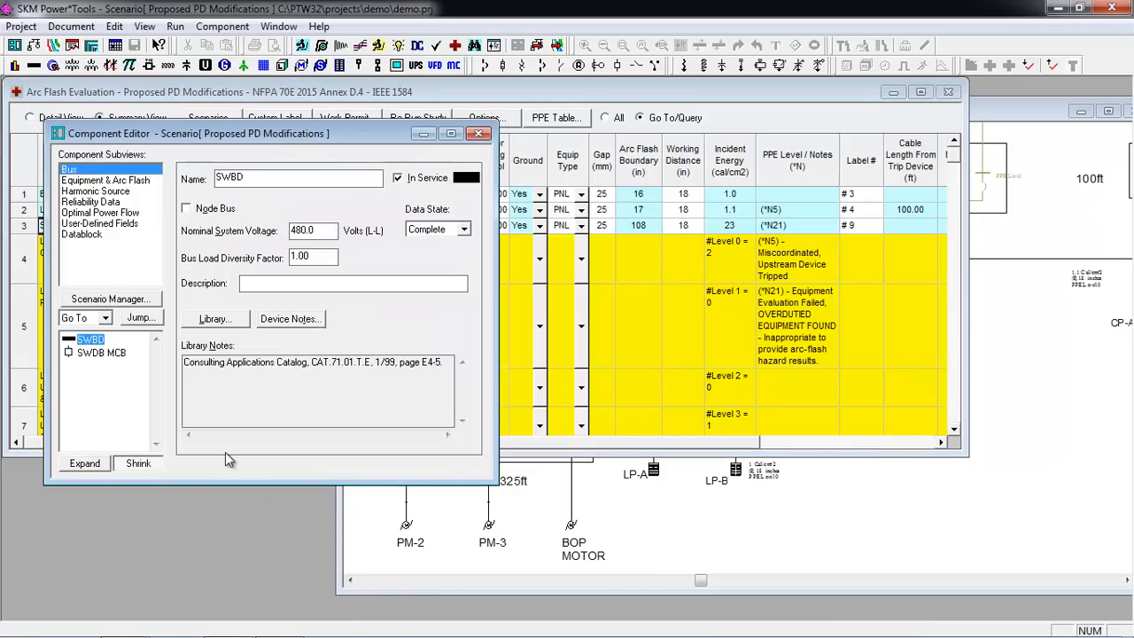
pyautogui.click(155, 181)
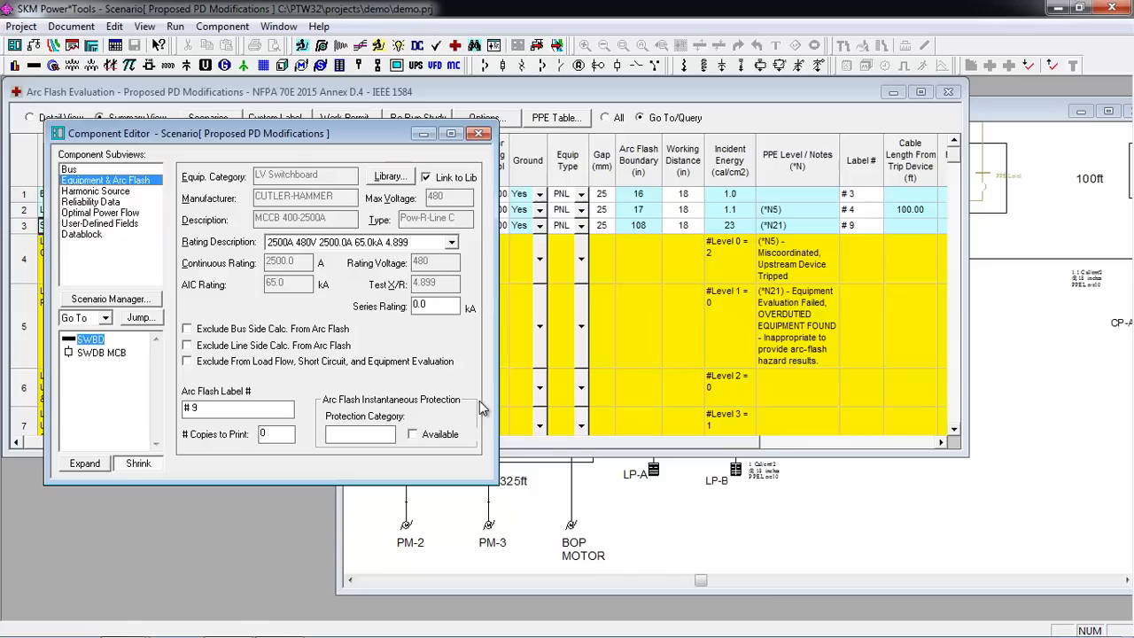
pyautogui.click(369, 434)
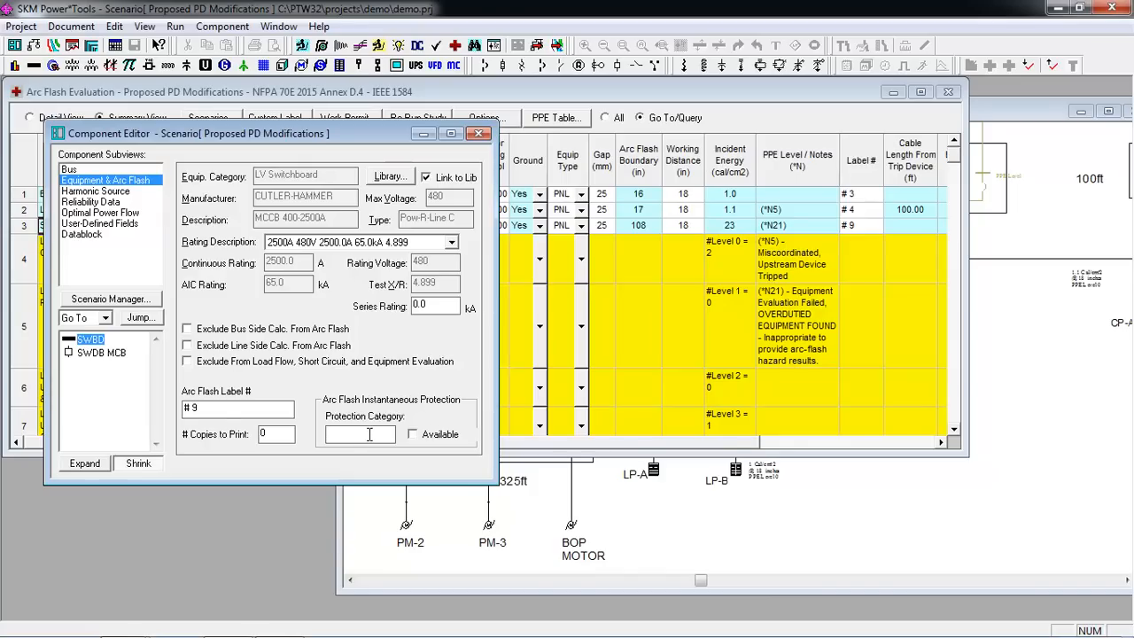
pyautogui.write('Optical')
pyautogui.click(434, 441)
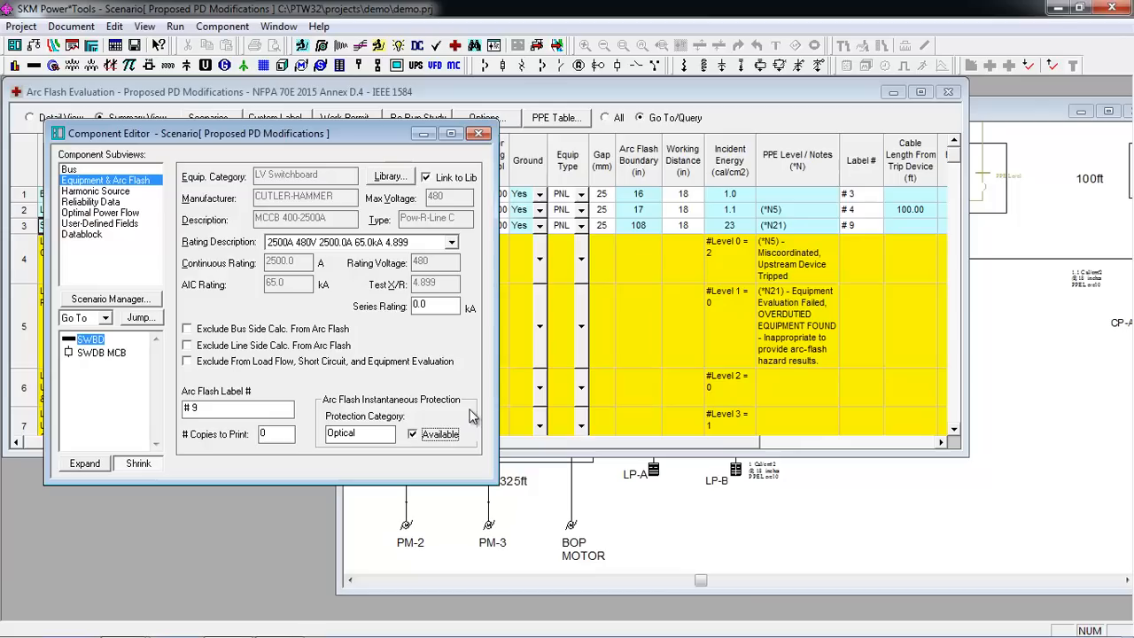
pyautogui.click(478, 134)
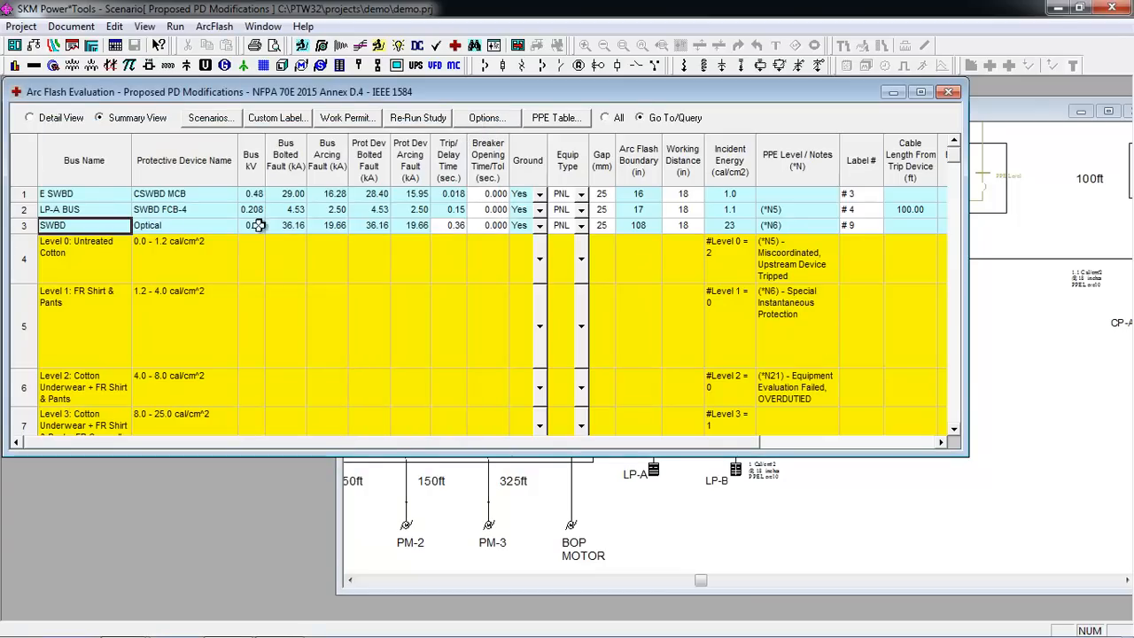
# Set the trip/delay time of the SWBD bus's Optical protection to 0.05 seconds in the arc flash table.
pyautogui.click(212, 230)
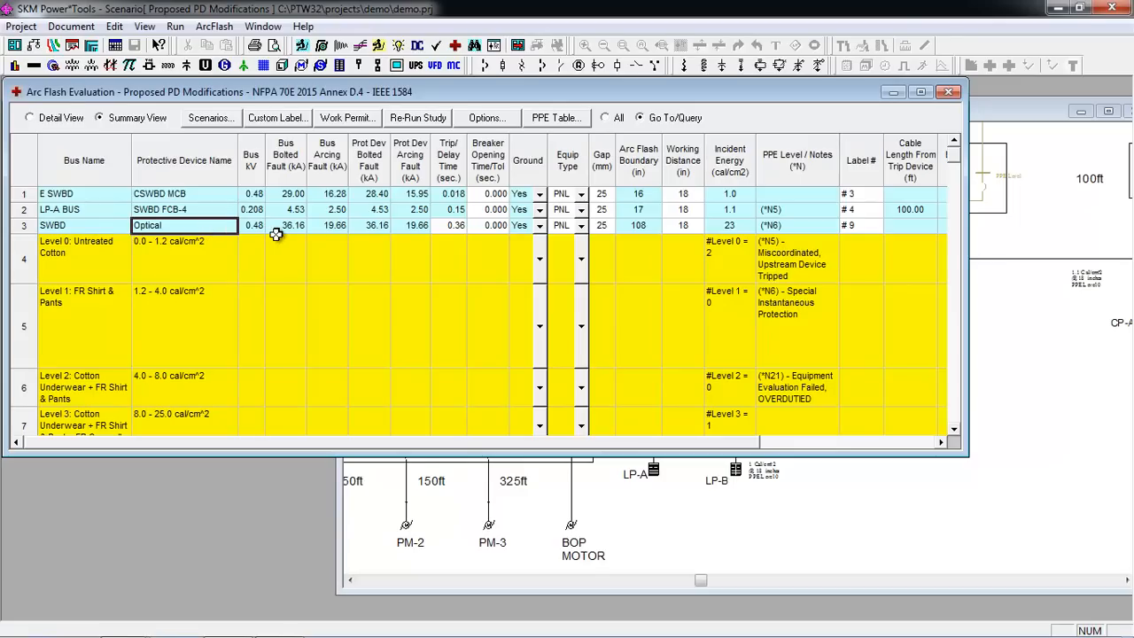
pyautogui.click(450, 225)
pyautogui.write('0')
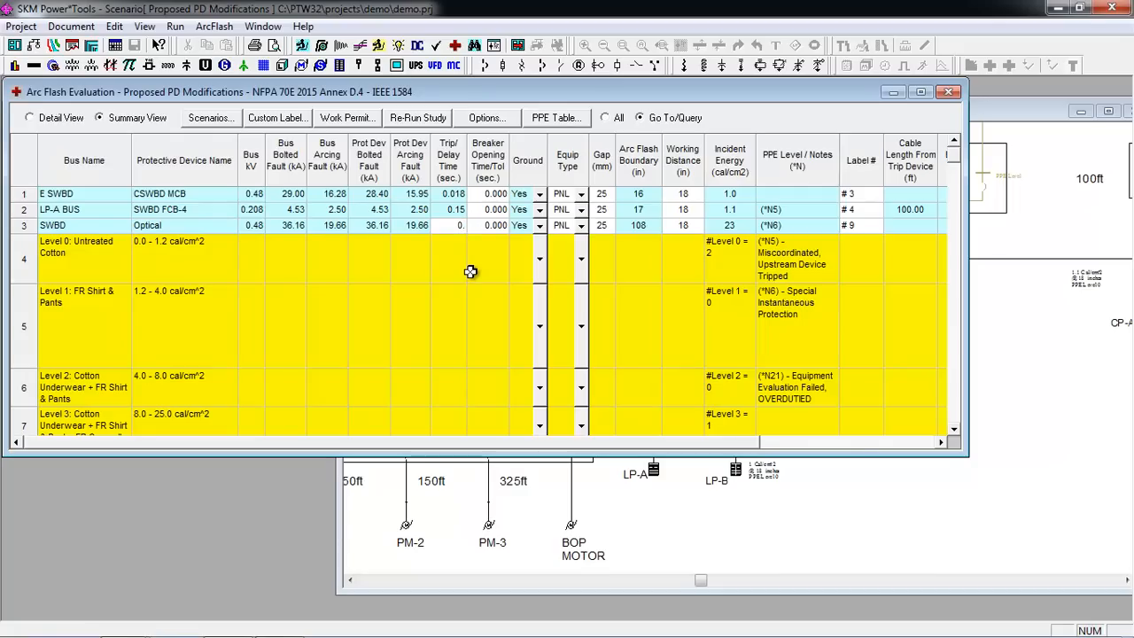
pyautogui.write('.05')
pyautogui.press('Return')
pyautogui.click(741, 227)
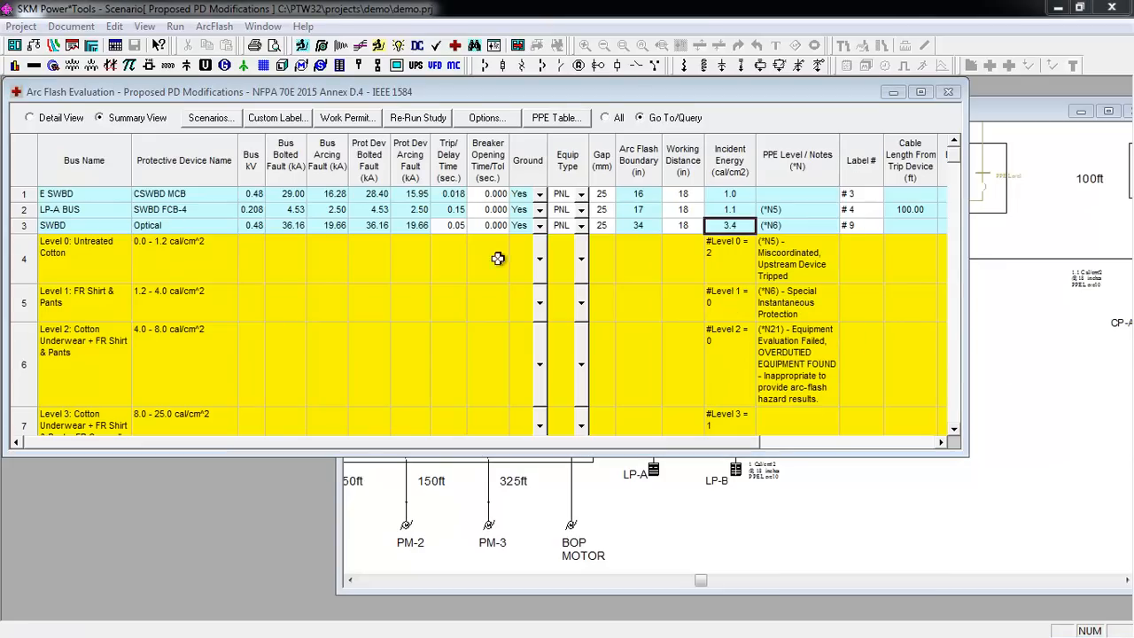
# Open the Data Visualizer and display only the Base Project and Proposed PD Modifications scenarios.
pyautogui.click(72, 27)
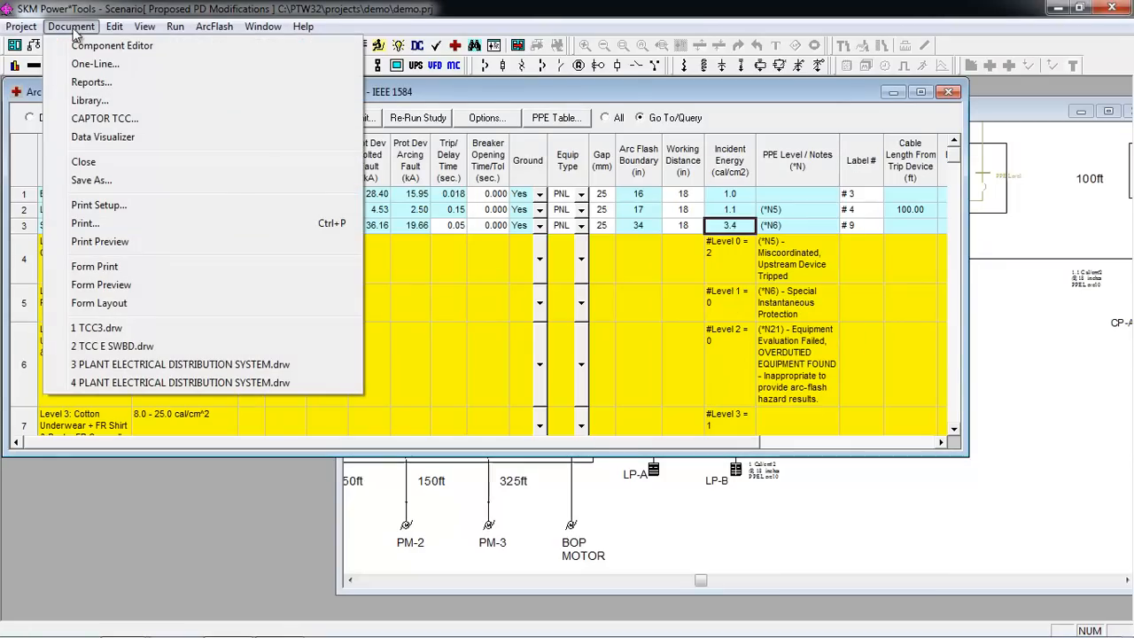
pyautogui.click(164, 137)
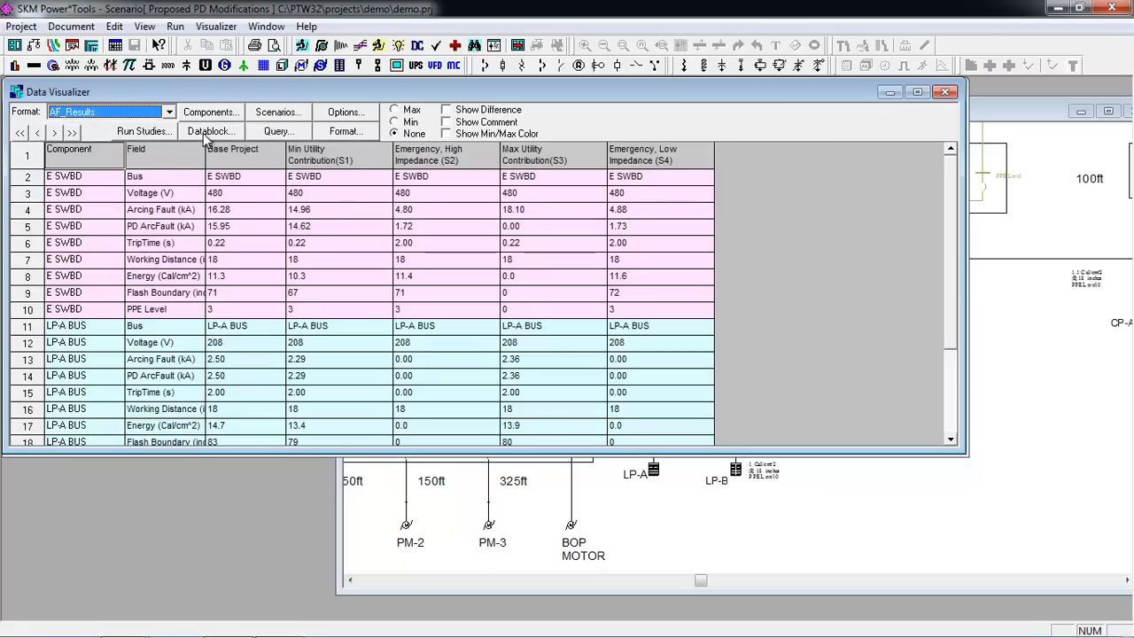
pyautogui.click(305, 120)
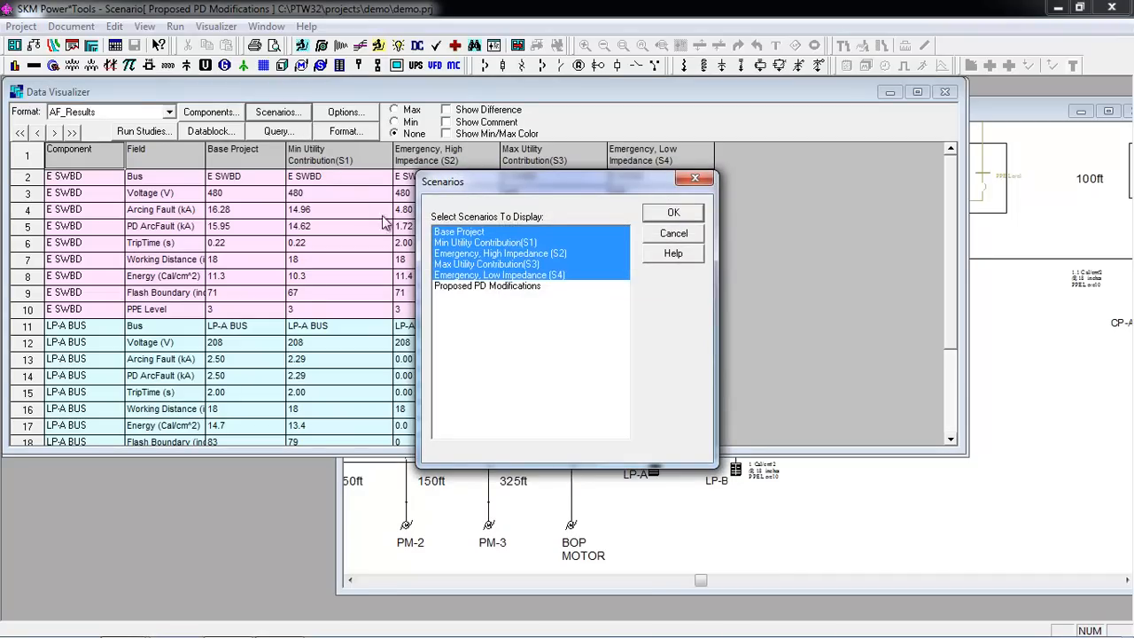
pyautogui.click(477, 286)
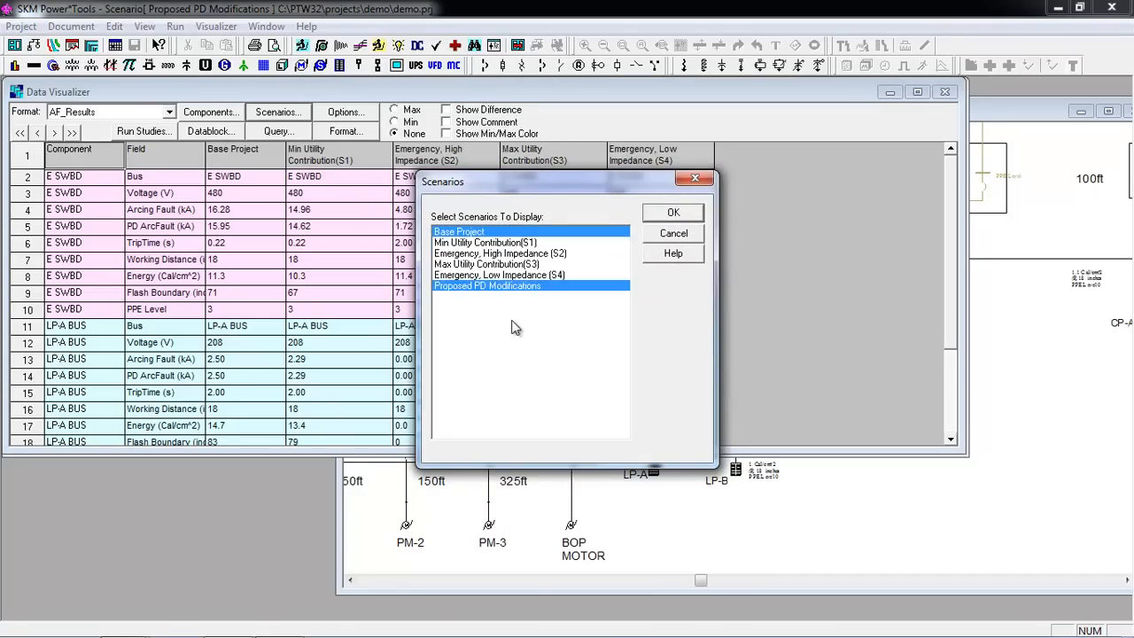
pyautogui.click(675, 222)
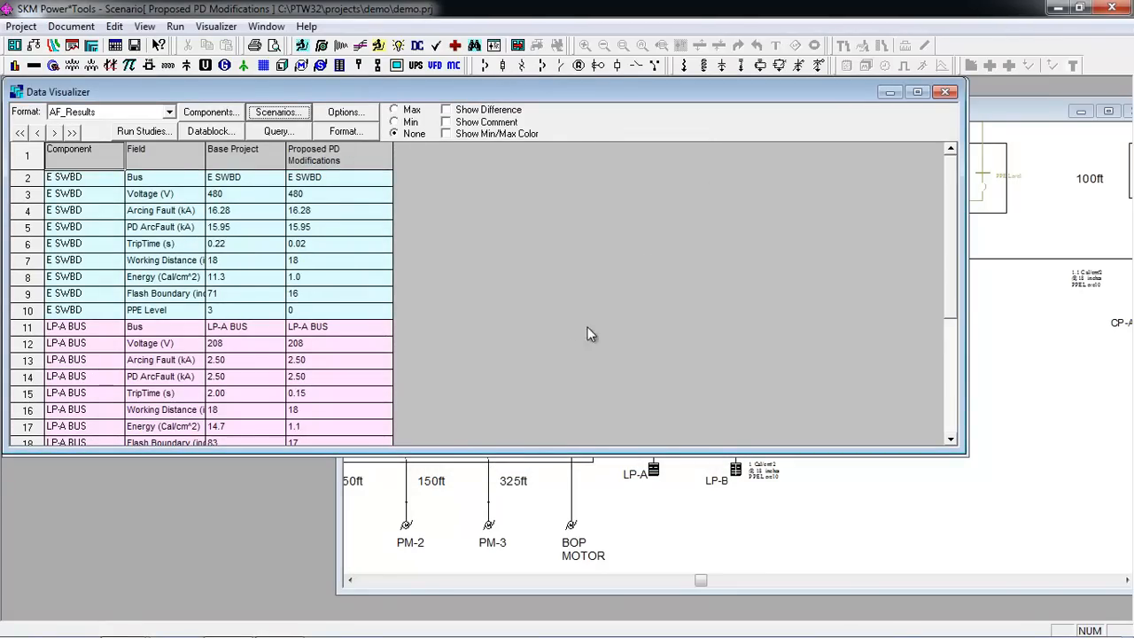
# Enlarge the Data Visualizer window and compare E SWBD's incident energy between the Base Project and Proposed PD Modifications scenarios.
pyautogui.moveTo(491, 450); pyautogui.dragTo(471, 621)
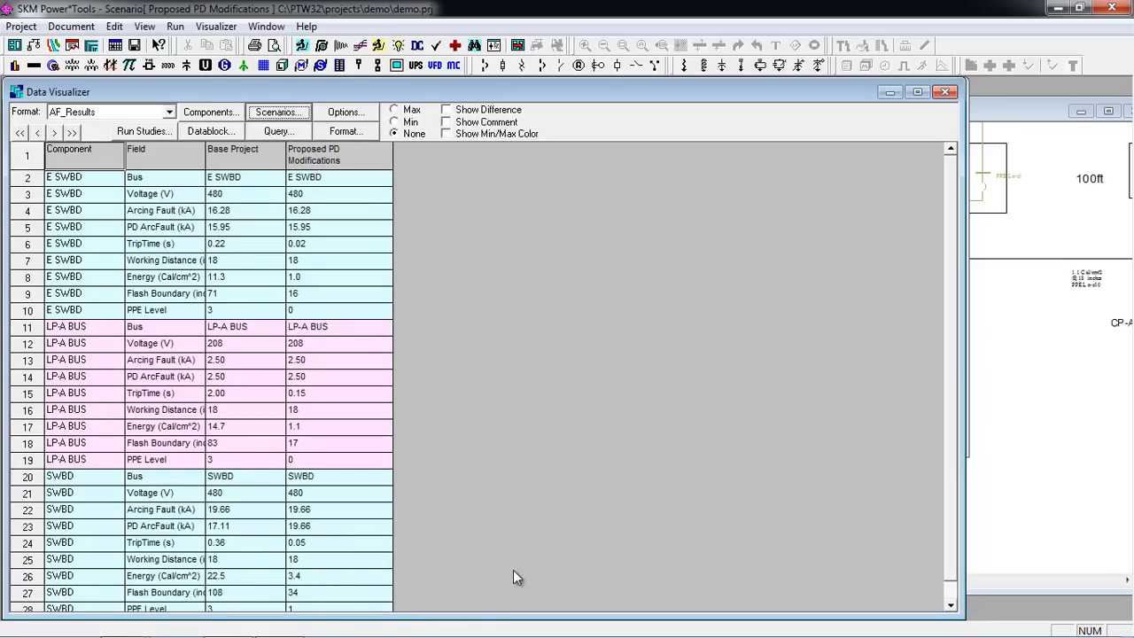
pyautogui.click(255, 162)
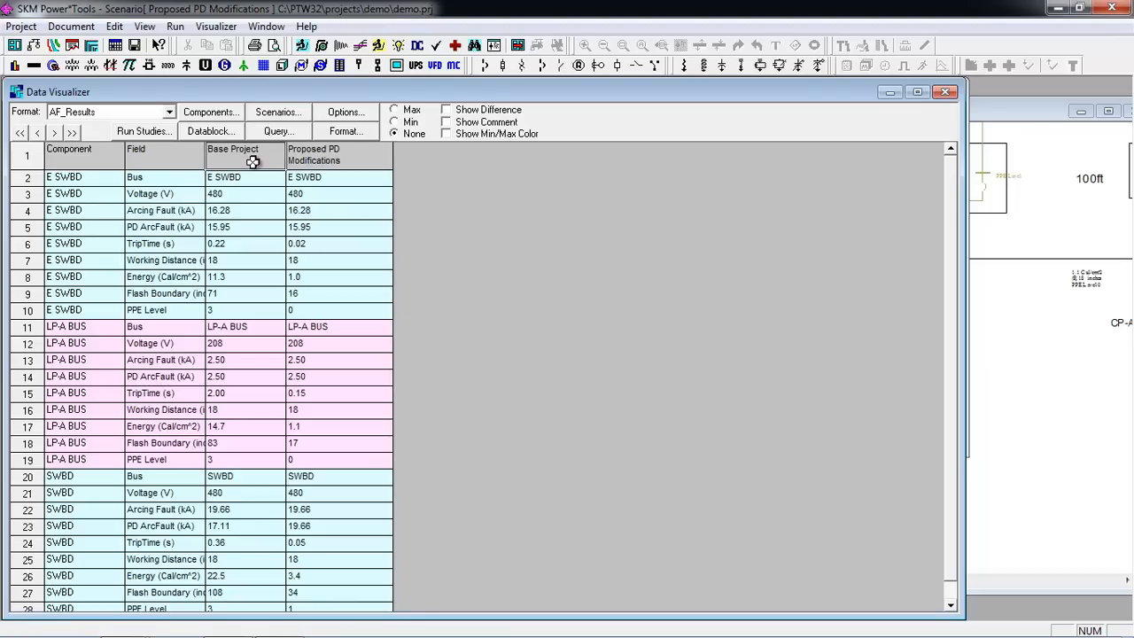
pyautogui.click(378, 163)
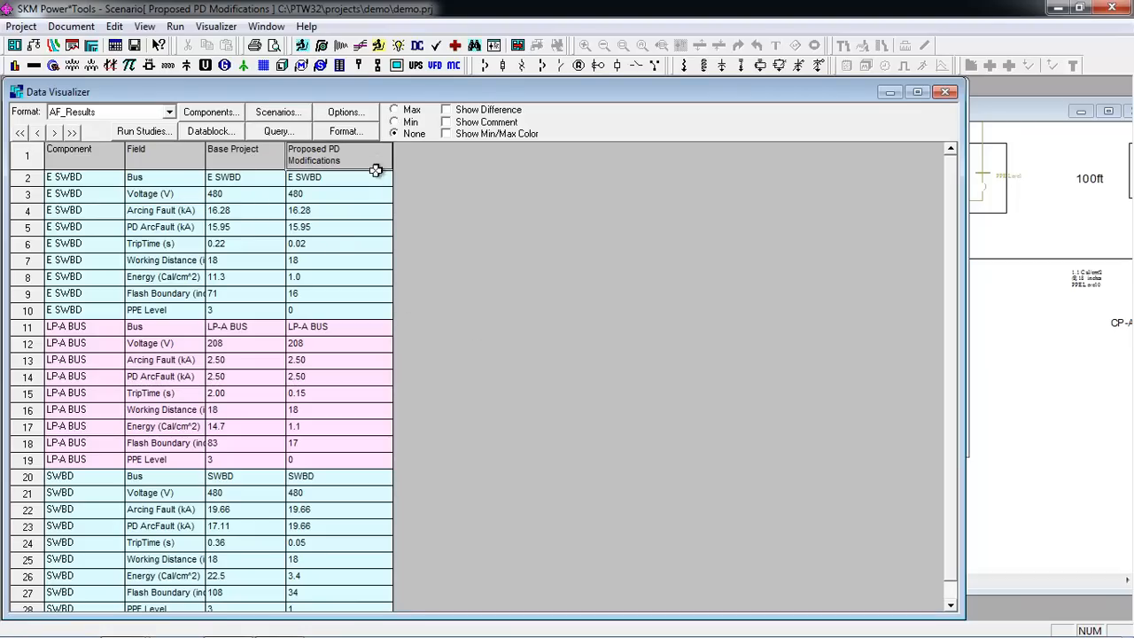
pyautogui.click(277, 278)
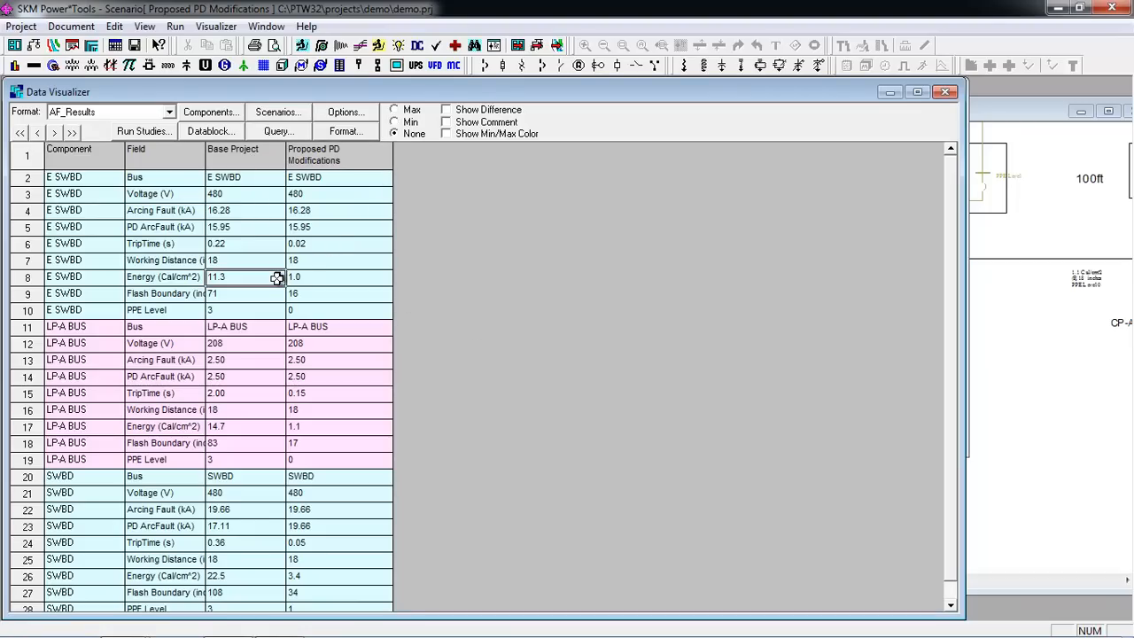
pyautogui.click(343, 278)
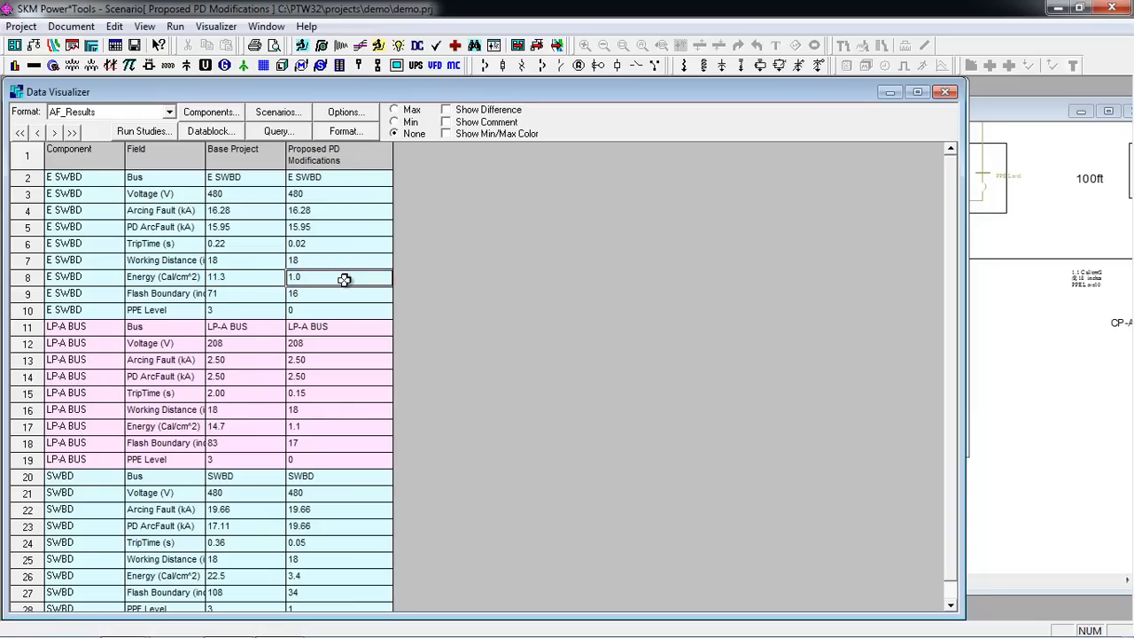
# Compare the incident energy at LP-A BUS and SWBD between the Base Project and Proposed PD Modifications scenarios.
pyautogui.click(271, 429)
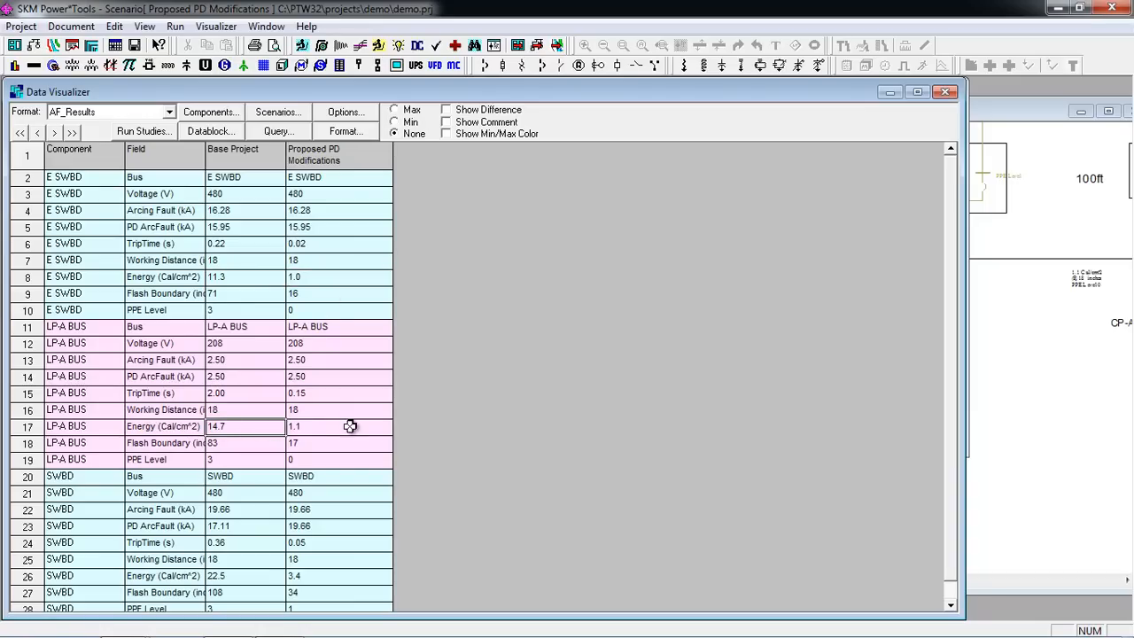
pyautogui.click(342, 576)
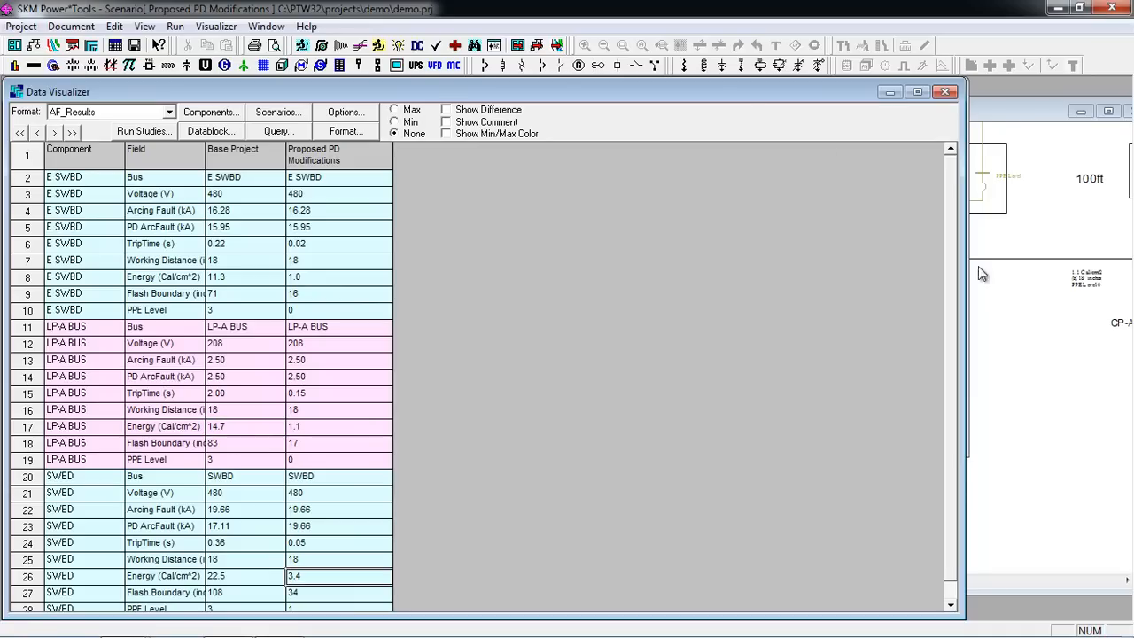
# Turn on difference highlighting, the comment column and min/max colouring in the scenario comparison table.
pyautogui.click(503, 111)
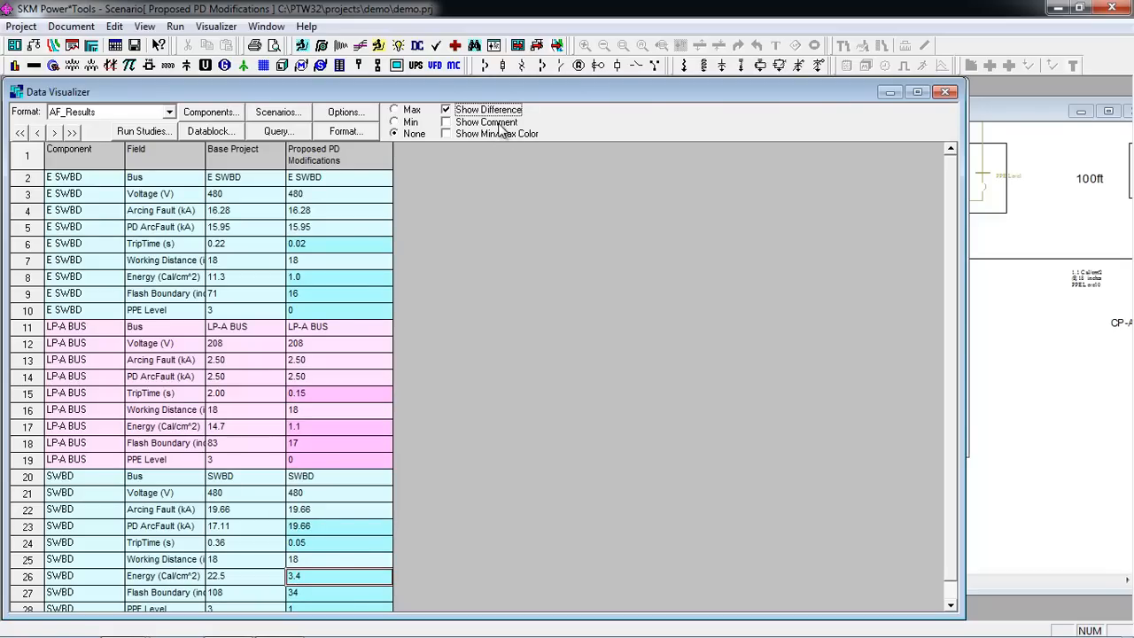
pyautogui.click(500, 124)
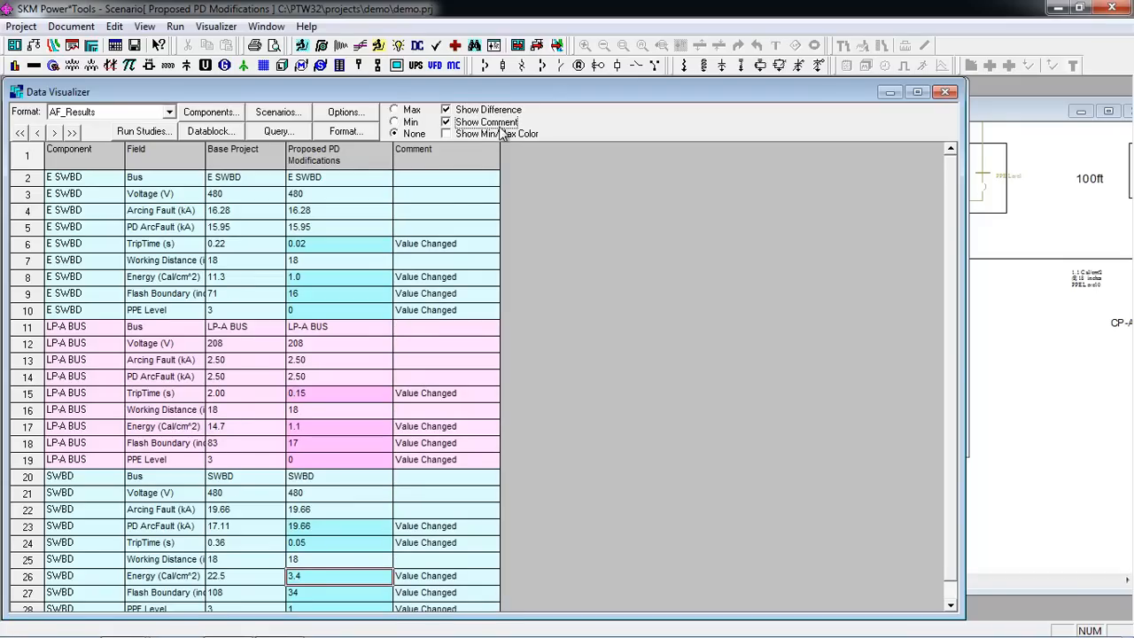
pyautogui.click(500, 137)
# Show the maximum values for the compared scenarios, then switch the summary column to the minimum values.
pyautogui.click(410, 110)
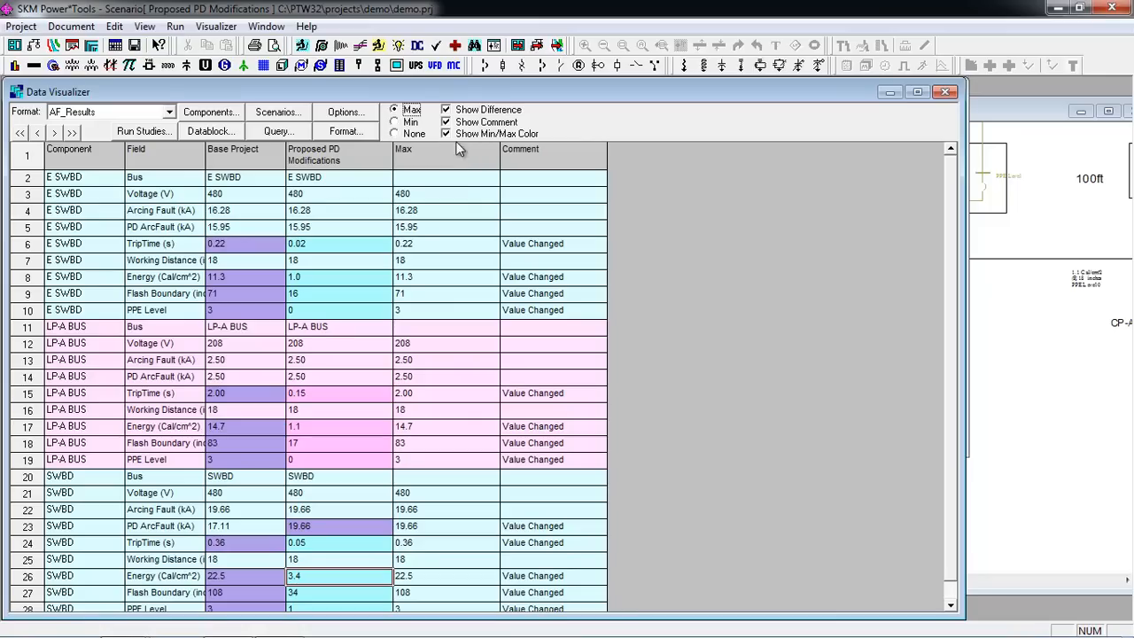
pyautogui.click(411, 123)
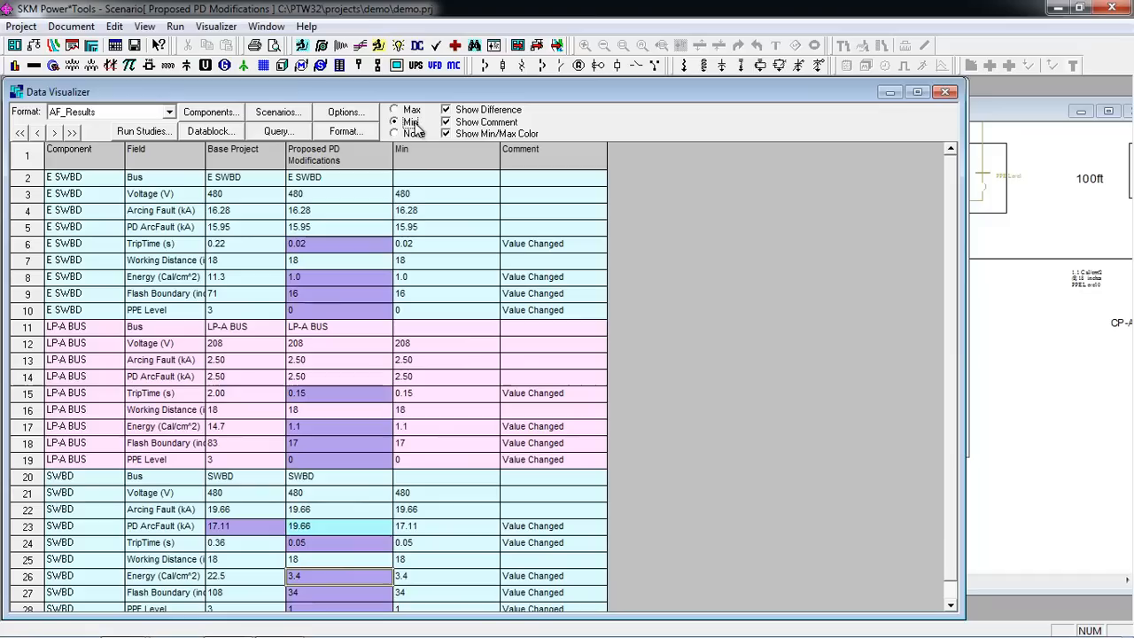
pyautogui.click(450, 153)
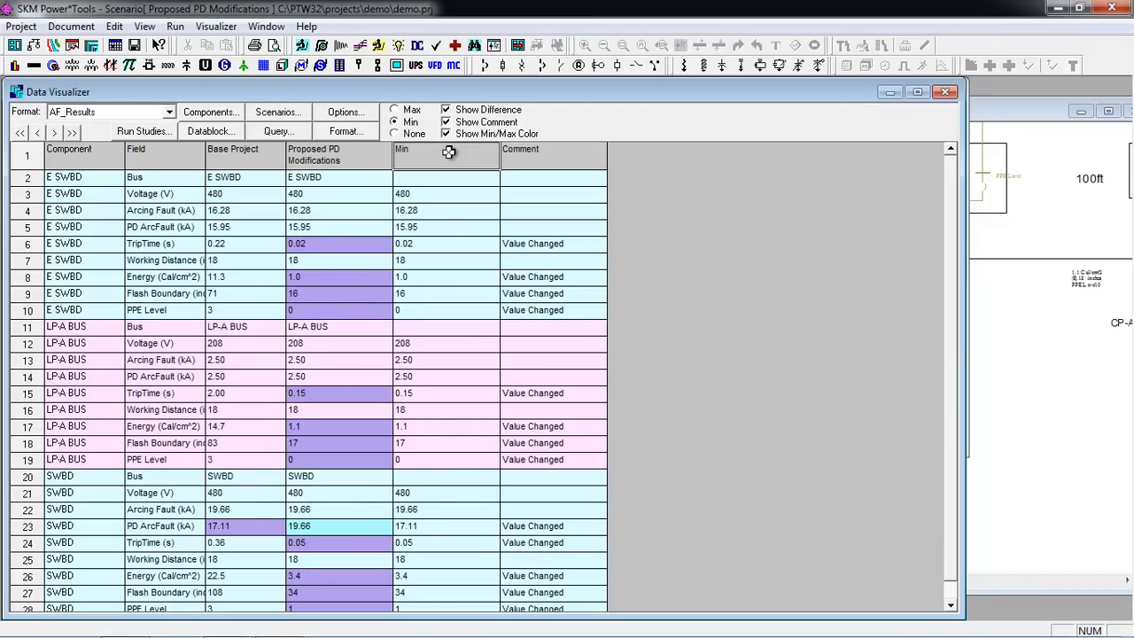